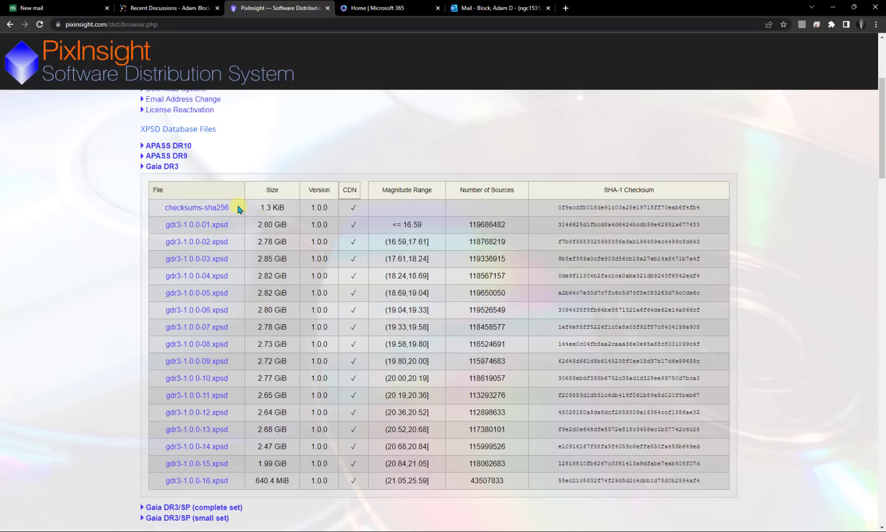
Step: Collapse the Gaia DR3 file list, examine the Asteroids ephemeris files on the download page, and collapse them again
{"action": "left_click", "coordinate": [171, 168]}
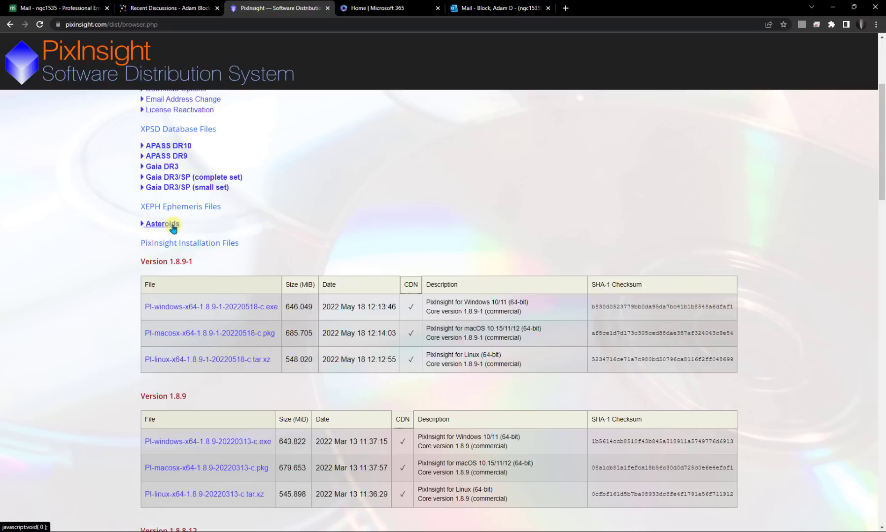
{"action": "left_click", "coordinate": [171, 226]}
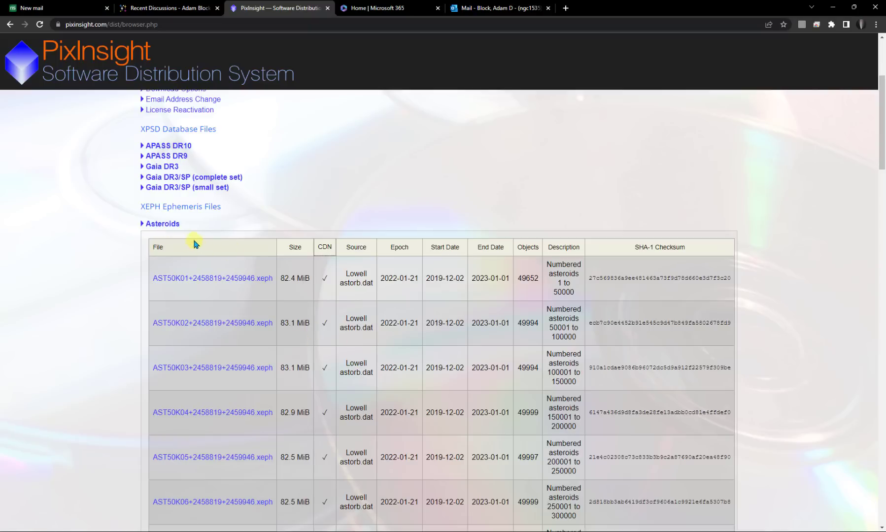
{"action": "left_click", "coordinate": [168, 225]}
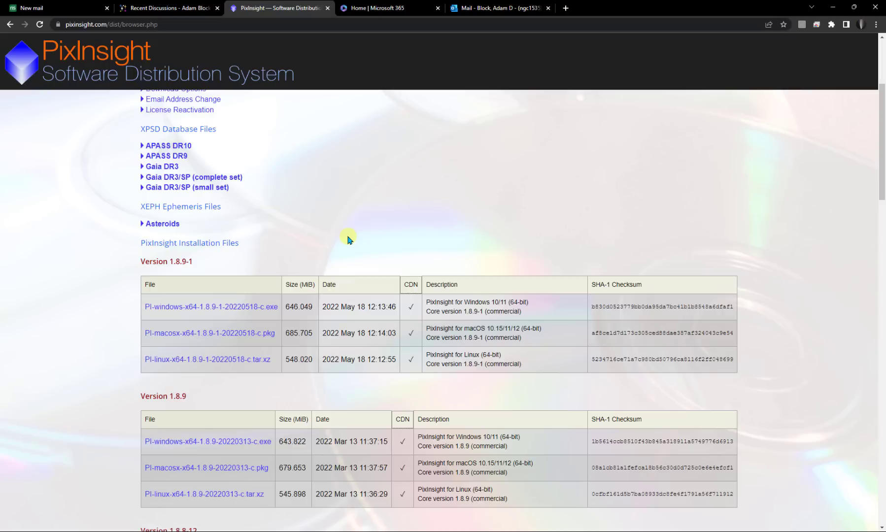
Step: Switch to File Explorer, open the PI_StarCatalogues folder on the C: drive, and review its gdr3 and gdr3sp catalogue files
{"action": "key", "text": "alt+Tab"}
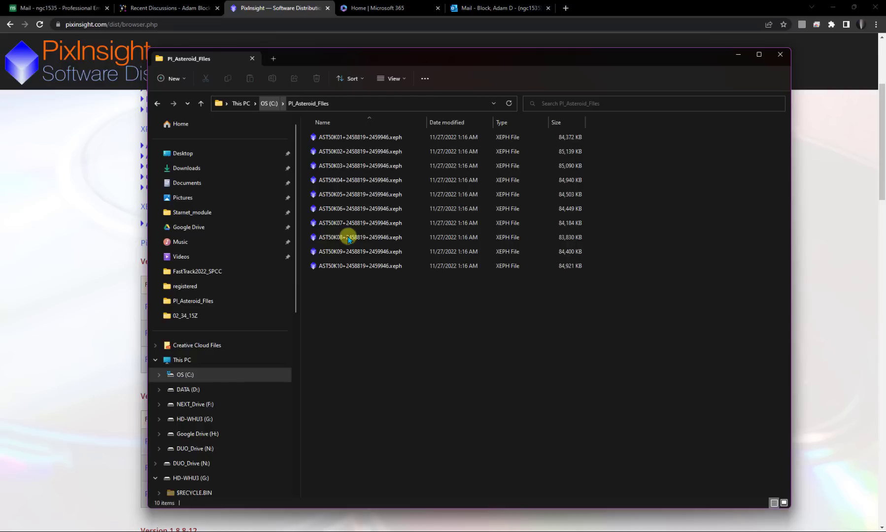
{"action": "key", "text": "alt+Up"}
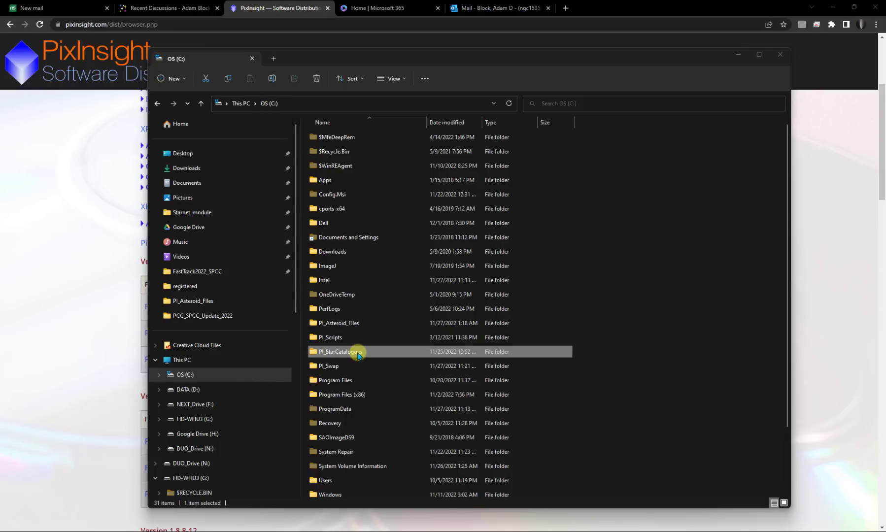
{"action": "double_click", "coordinate": [359, 354]}
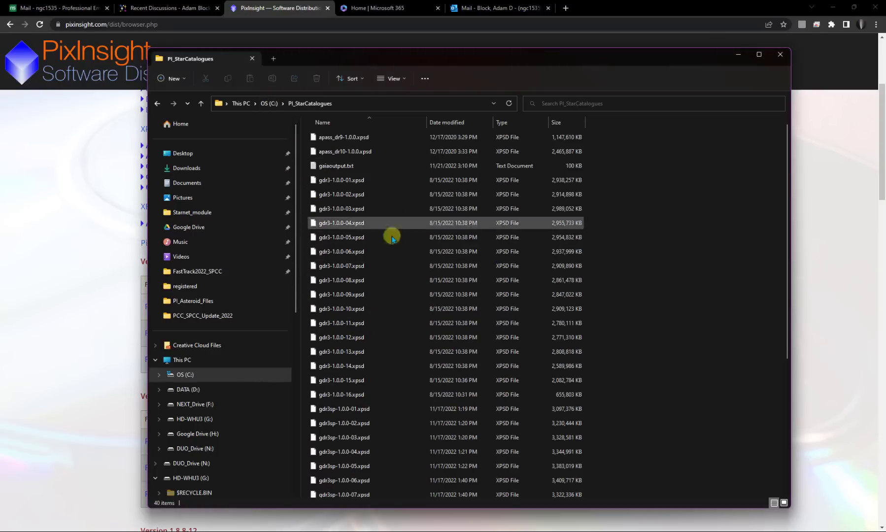
{"action": "scroll", "coordinate": [409, 412], "scroll_direction": "down", "scroll_amount": 5}
{"action": "scroll", "coordinate": [409, 414], "scroll_direction": "up", "scroll_amount": 5}
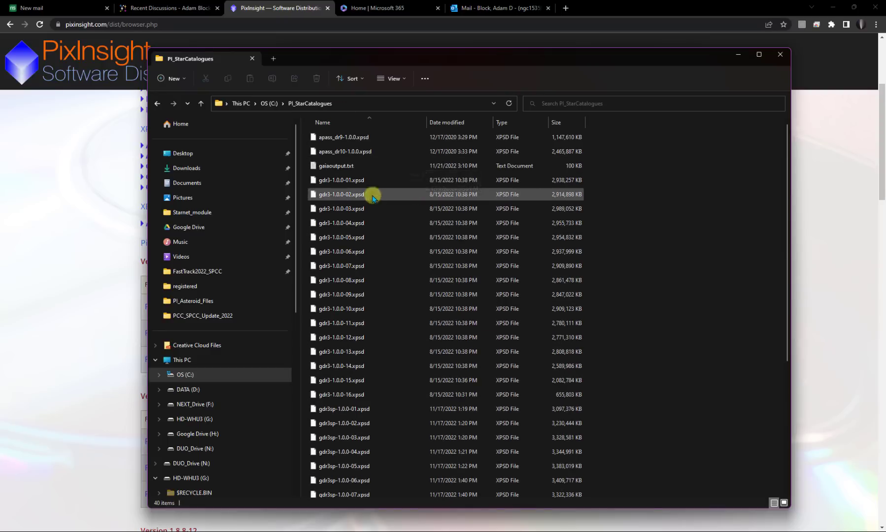
{"action": "left_click", "coordinate": [357, 182]}
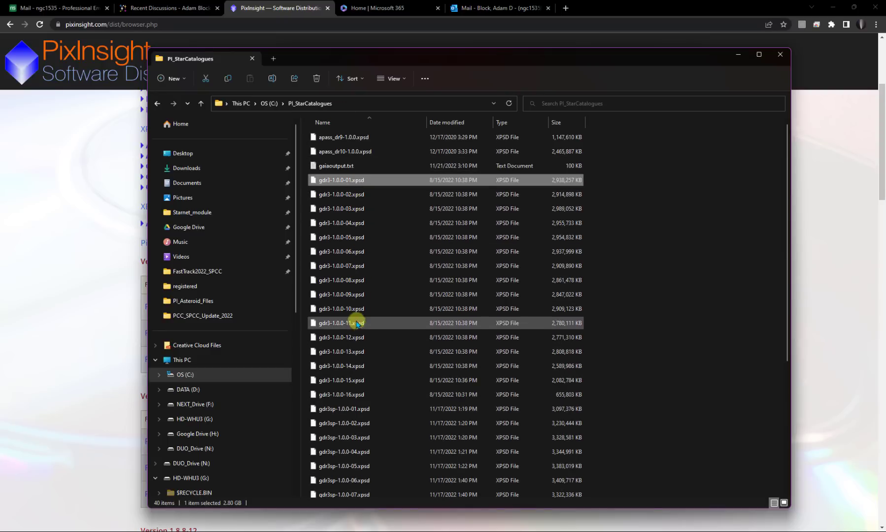
{"action": "scroll", "coordinate": [339, 303], "scroll_direction": "down", "scroll_amount": 2}
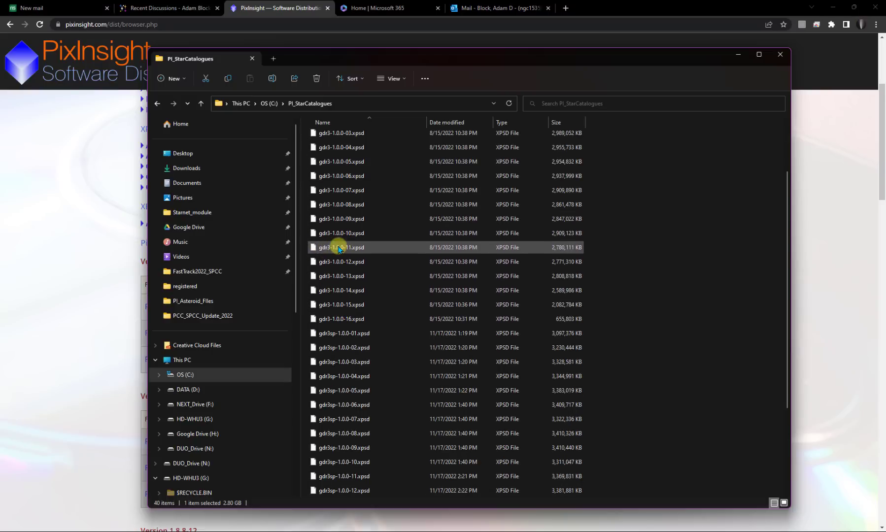
{"action": "scroll", "coordinate": [340, 261], "scroll_direction": "down", "scroll_amount": 3}
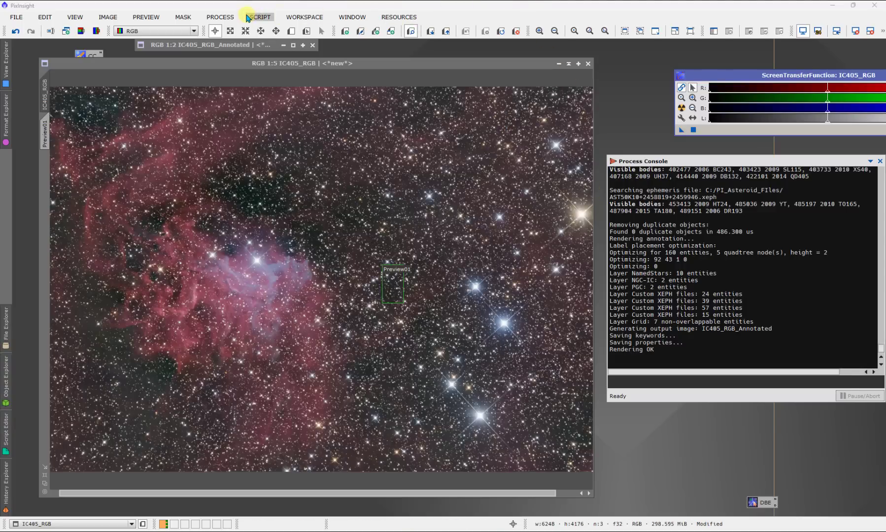
Step: Switch to PixInsight, open the Gaia process and bring up its preferences to view the Gaia DR3 database files
{"action": "left_click", "coordinate": [221, 17]}
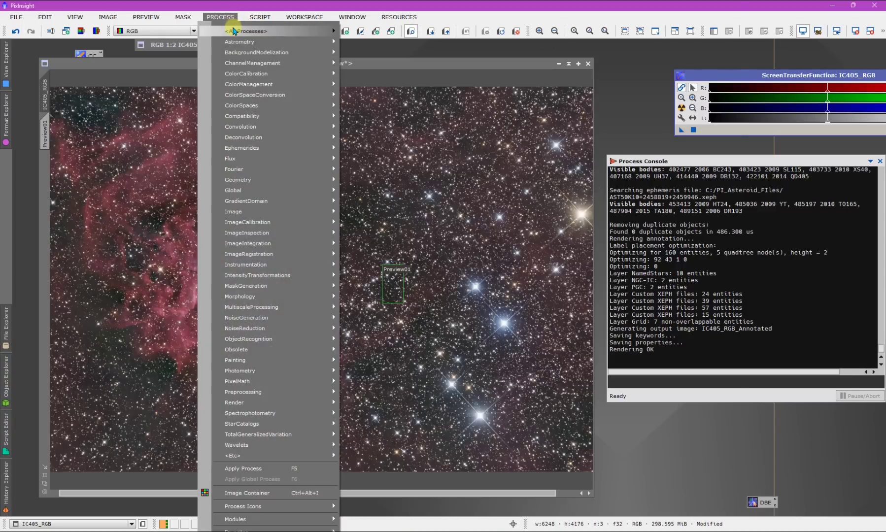
{"action": "mouse_move", "coordinate": [234, 31]}
{"action": "left_click", "coordinate": [498, 59]}
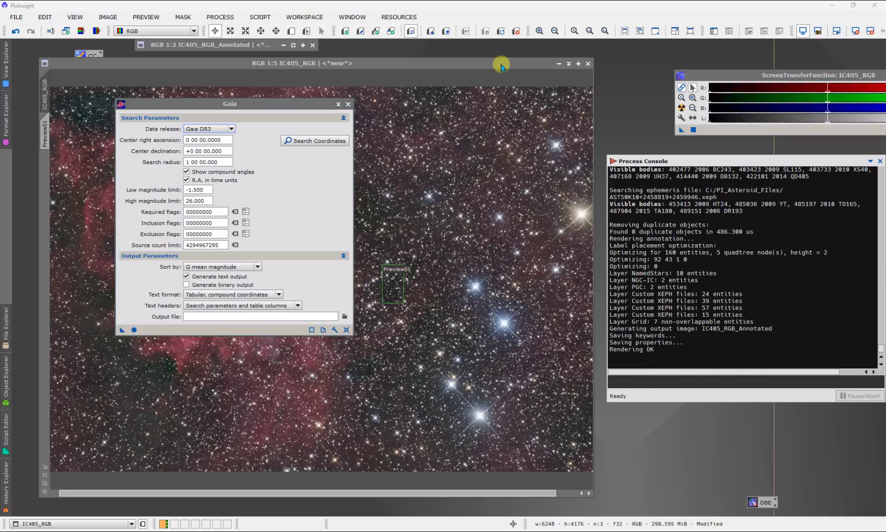
{"action": "left_click_drag", "start_coordinate": [271, 104], "coordinate": [319, 128]}
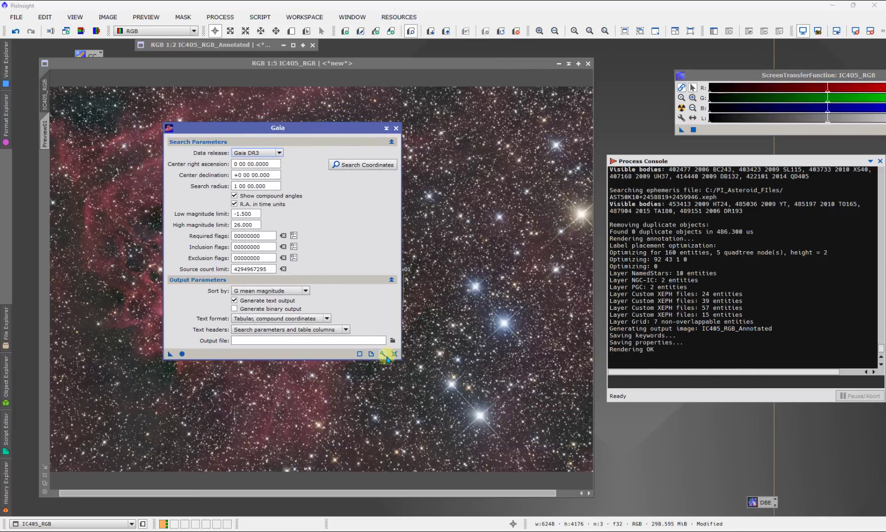
{"action": "left_click", "coordinate": [383, 355]}
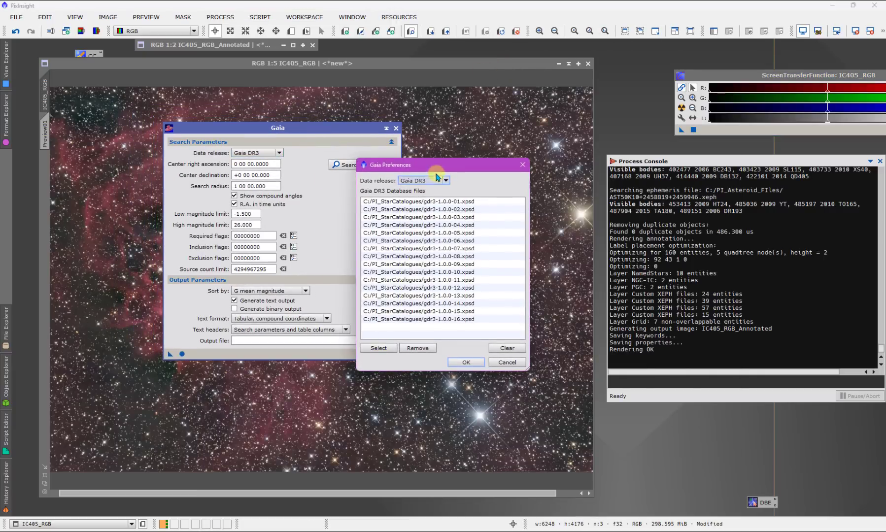
{"action": "left_click_drag", "start_coordinate": [430, 169], "coordinate": [405, 164]}
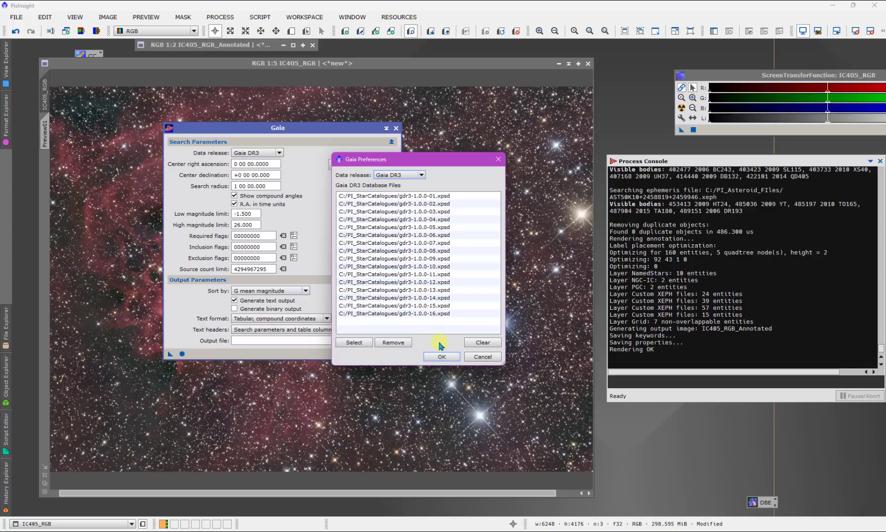
Step: Select the Gaia DR3/SP data release in the Gaia preferences, review its database files, and accept the preferences
{"action": "left_click", "coordinate": [421, 176]}
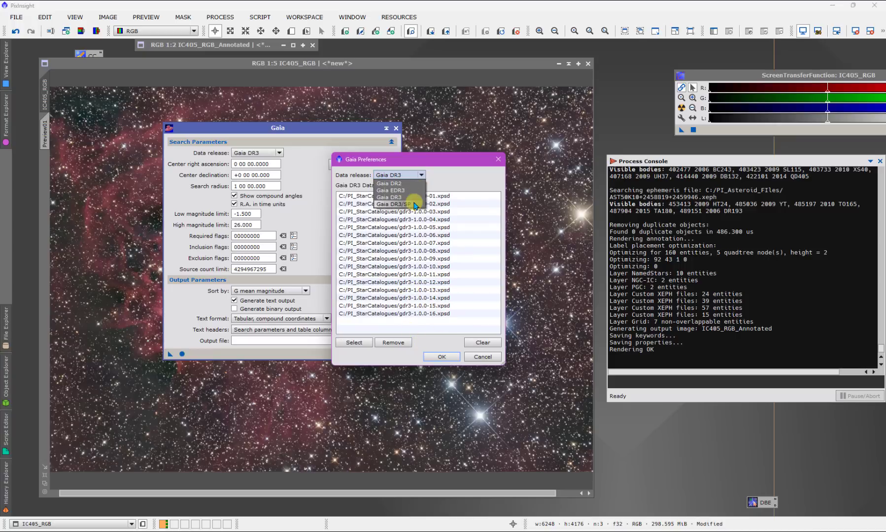
{"action": "left_click", "coordinate": [401, 206]}
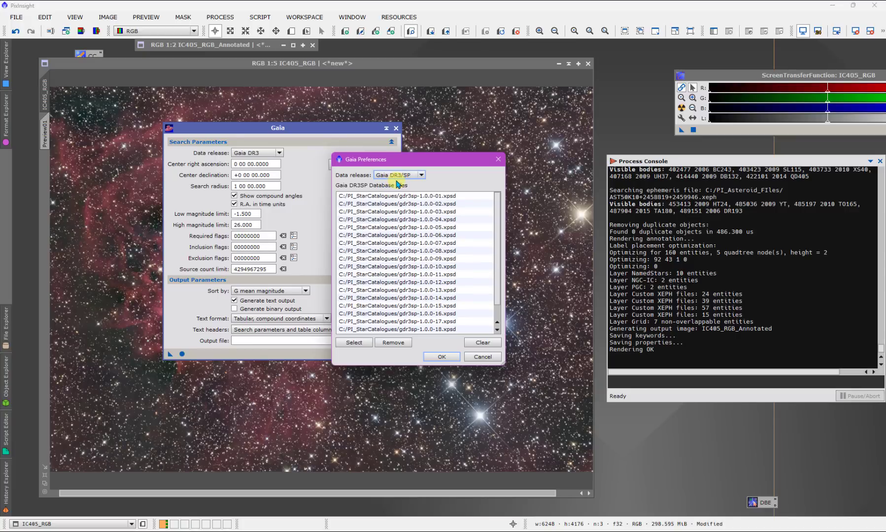
{"action": "scroll", "coordinate": [434, 330], "scroll_direction": "down", "scroll_amount": 1}
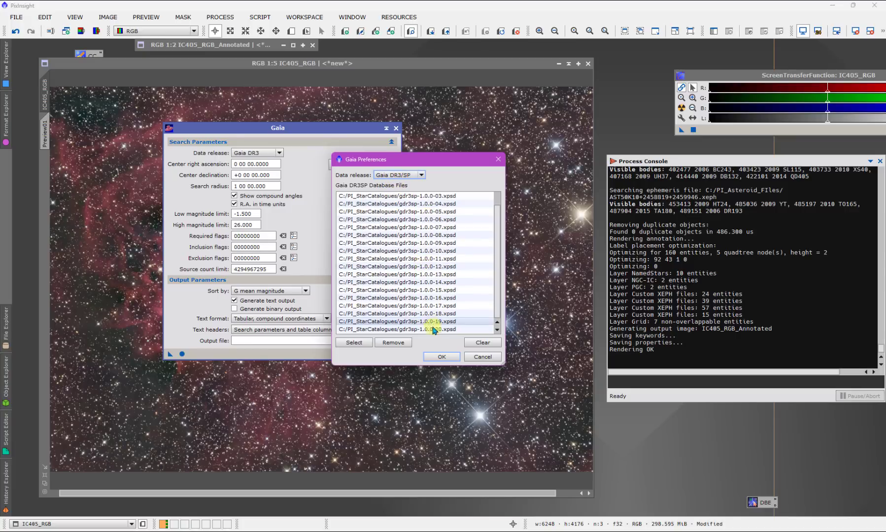
{"action": "left_click", "coordinate": [442, 357]}
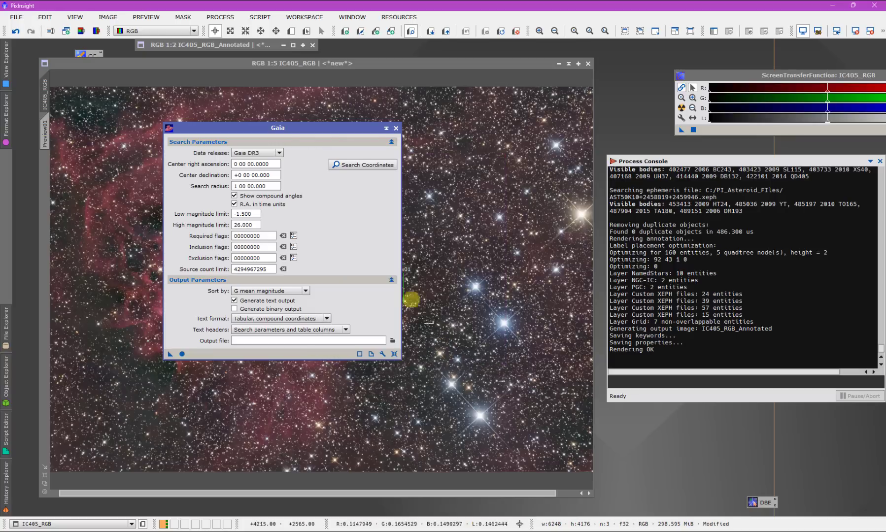
Step: Turn off text output in the Gaia process and set the center right ascension to 2 00 00.0000
{"action": "left_click_drag", "start_coordinate": [309, 128], "coordinate": [307, 127]}
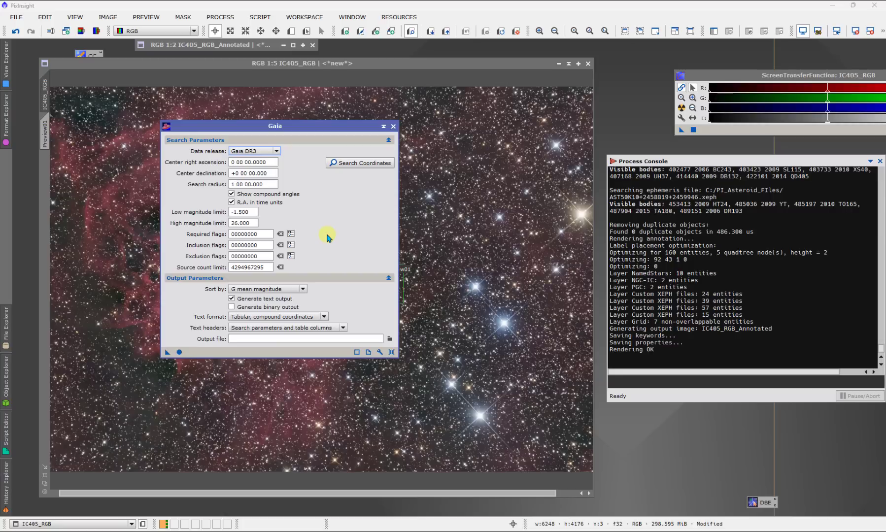
{"action": "left_click", "coordinate": [232, 299]}
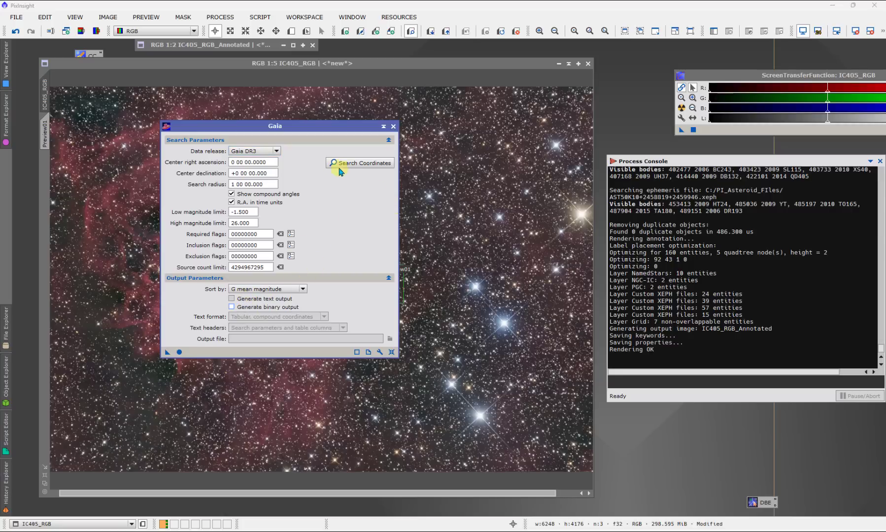
{"action": "left_click", "coordinate": [233, 163]}
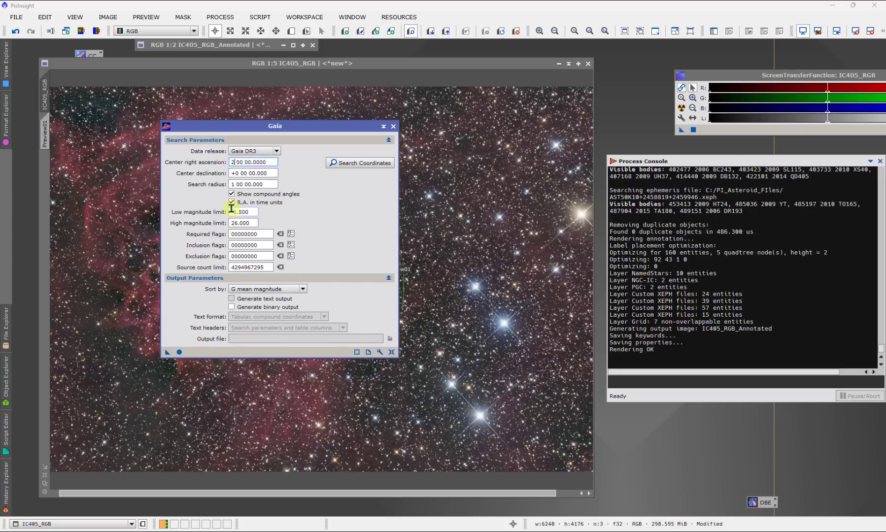
Step: Run the Gaia DR3 search twice to test the catalogue, and close the Gaia process
{"action": "left_click", "coordinate": [179, 352]}
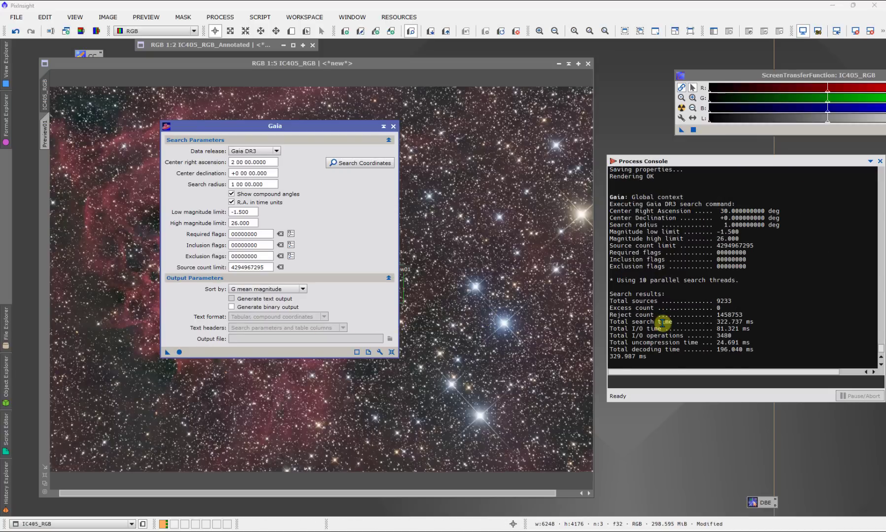
{"action": "left_click", "coordinate": [179, 352]}
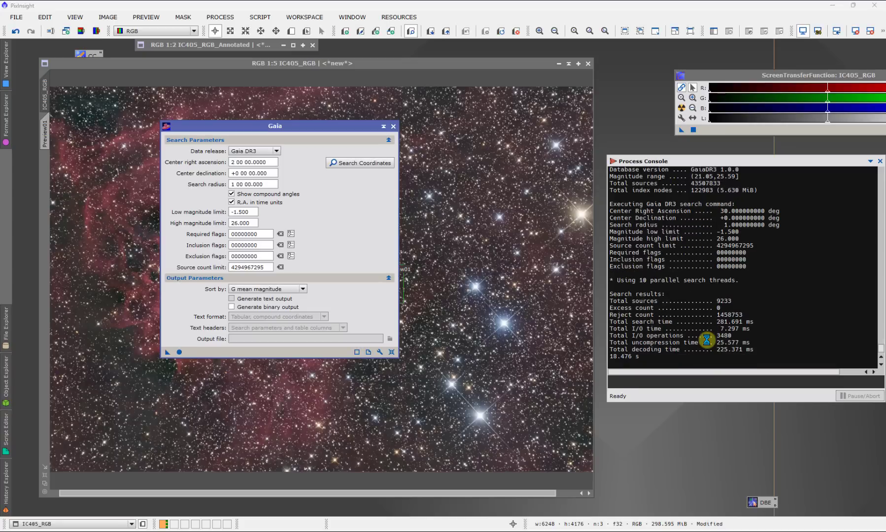
{"action": "left_click", "coordinate": [393, 127]}
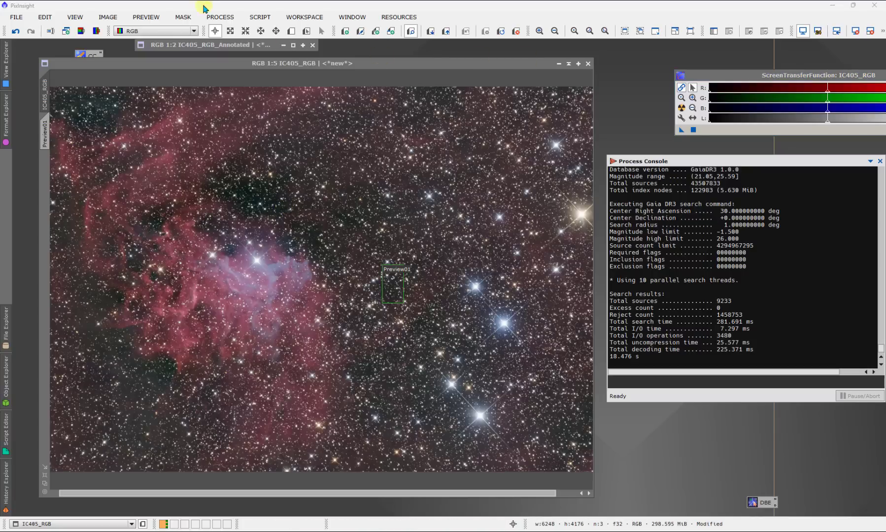
Step: Open the ImageSolver script for the IC405_RGB image and reposition its dialog over the image
{"action": "left_click", "coordinate": [252, 18]}
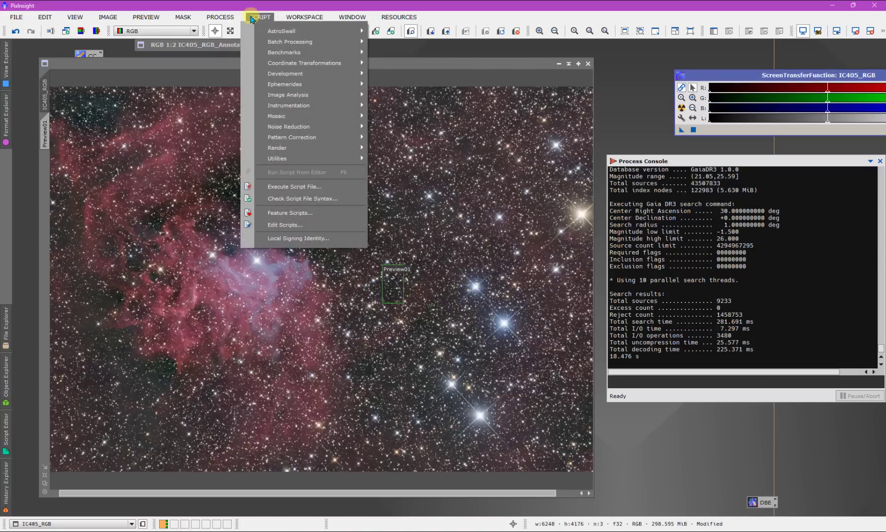
{"action": "mouse_move", "coordinate": [310, 97]}
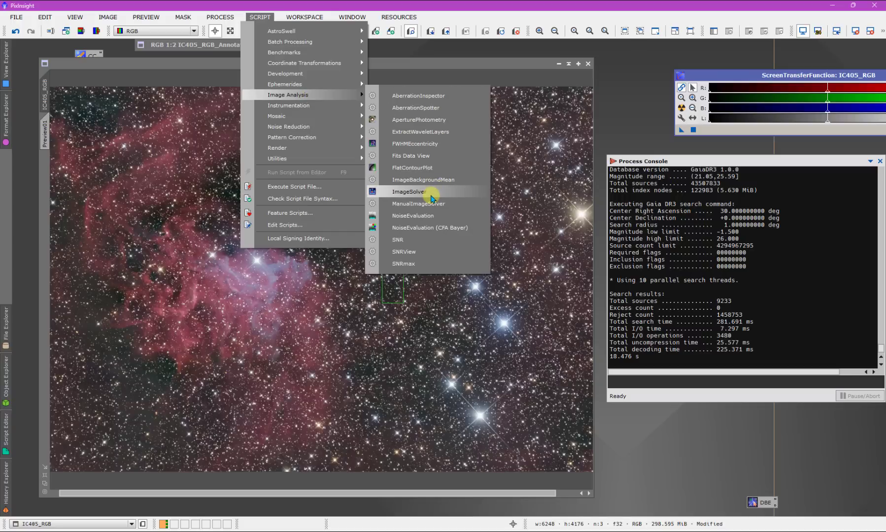
{"action": "left_click", "coordinate": [432, 198]}
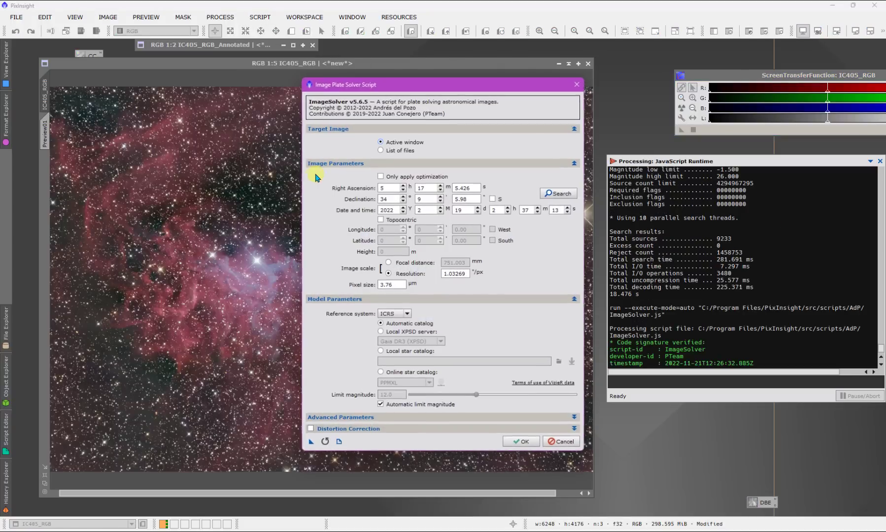
{"action": "left_click_drag", "start_coordinate": [375, 84], "coordinate": [224, 66]}
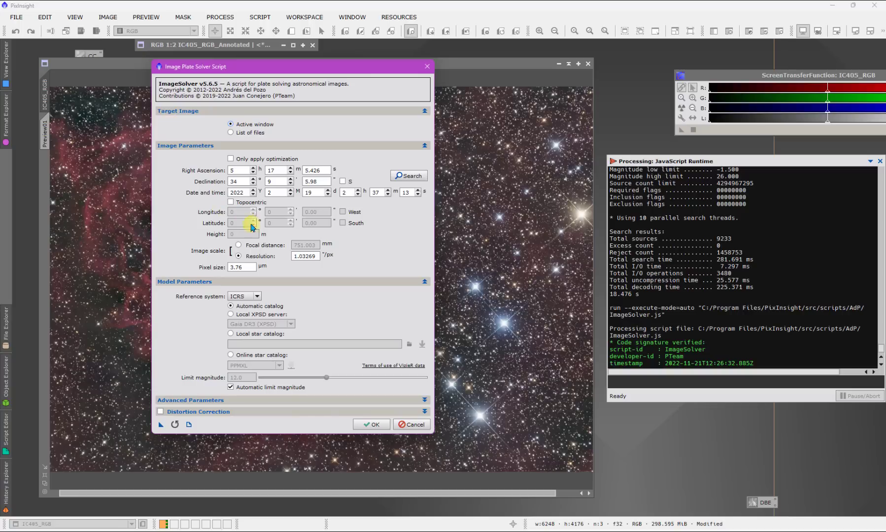
Step: Compare the focal distance and resolution options for the image scale, return to resolution, and highlight the pixel size value
{"action": "left_click", "coordinate": [238, 245]}
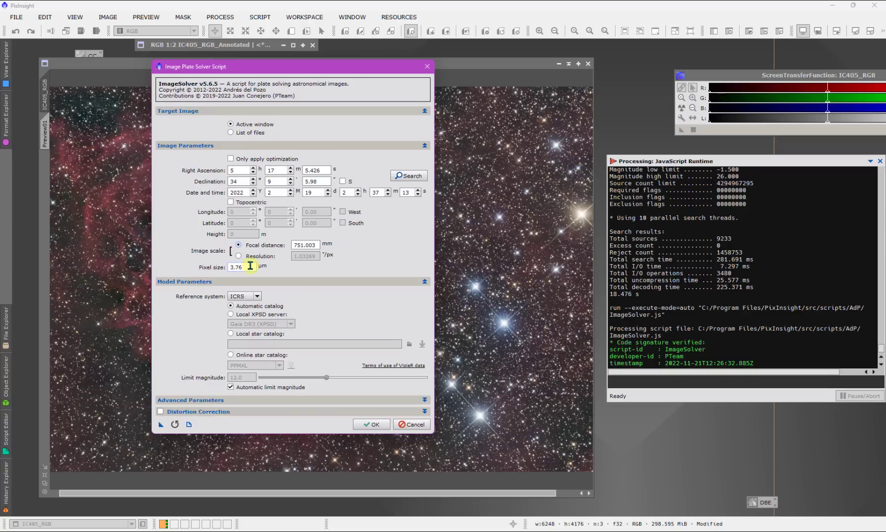
{"action": "left_click", "coordinate": [239, 256]}
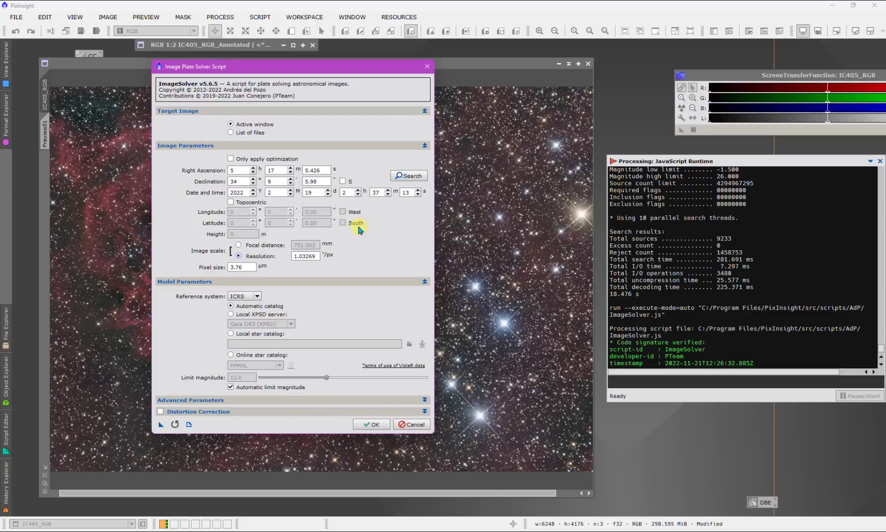
{"action": "left_click_drag", "start_coordinate": [315, 66], "coordinate": [296, 40]}
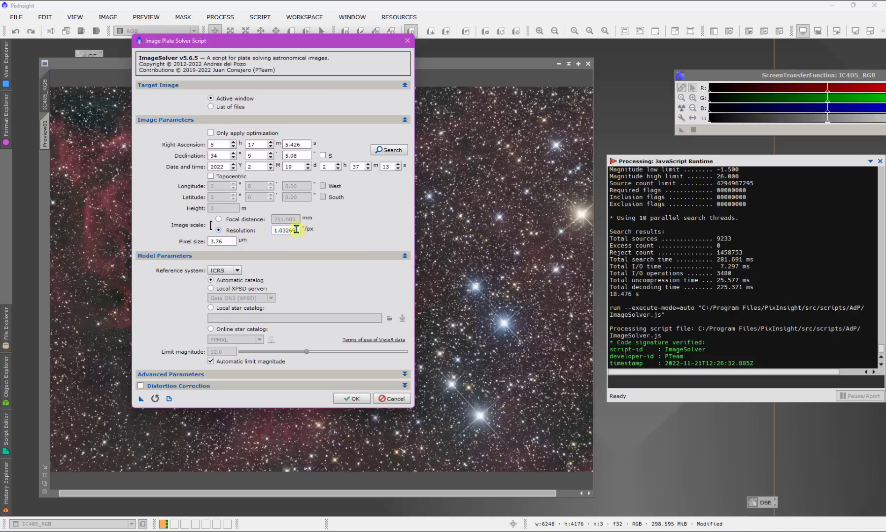
{"action": "left_click_drag", "start_coordinate": [297, 230], "coordinate": [199, 241]}
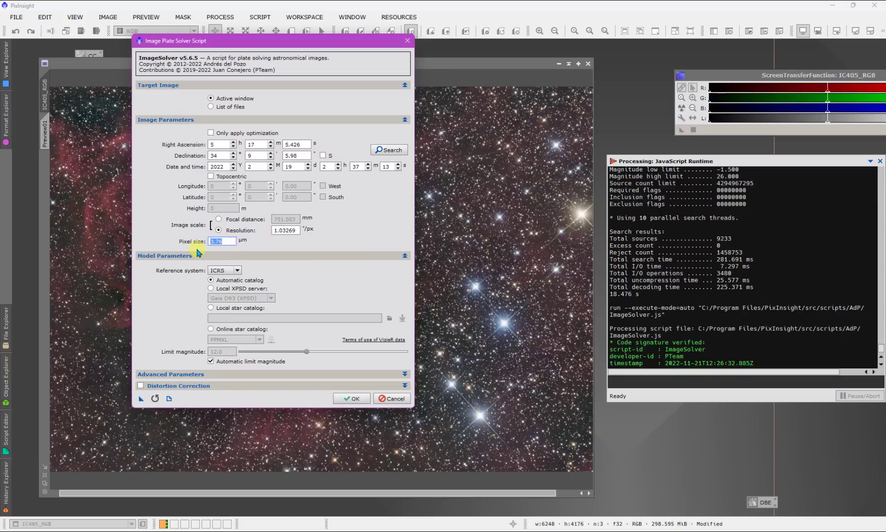
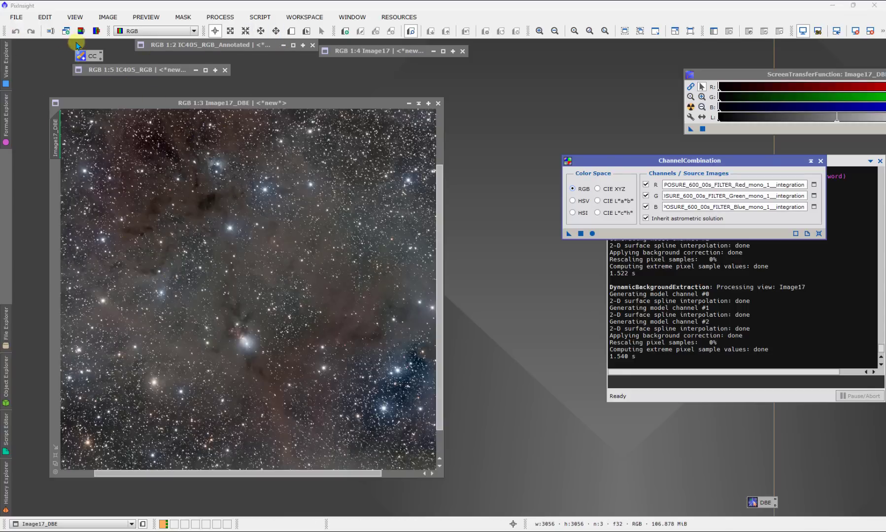
Step: Check the pixel size, focal length and coordinate entries in the FITS header of Image17_DBE, and close the header
{"action": "left_click", "coordinate": [16, 17]}
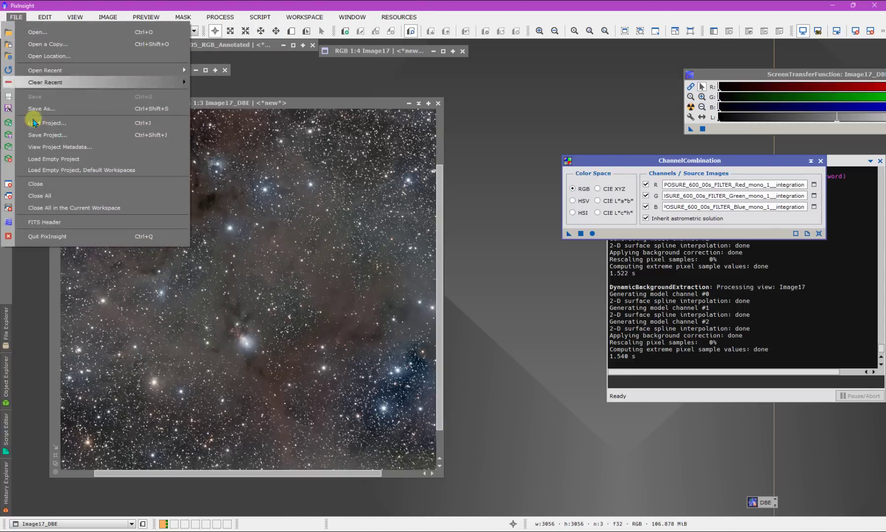
{"action": "left_click", "coordinate": [72, 226]}
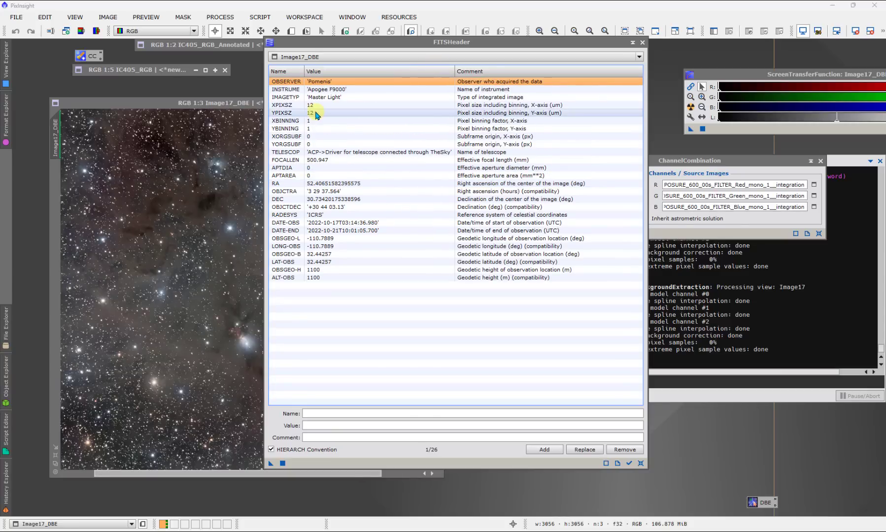
{"action": "left_click", "coordinate": [642, 43]}
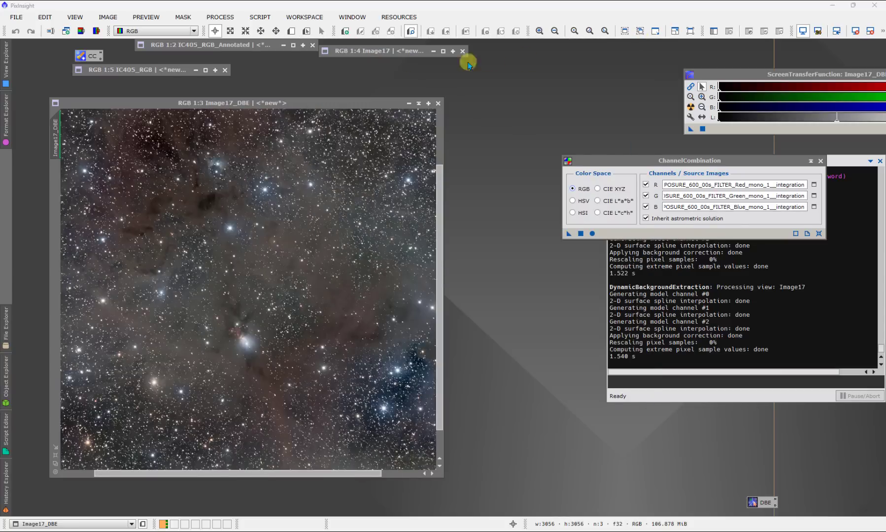
Step: Plate solve Image17_DBE with the ImageSolver script, using a focal distance of 500 mm
{"action": "left_click", "coordinate": [259, 18]}
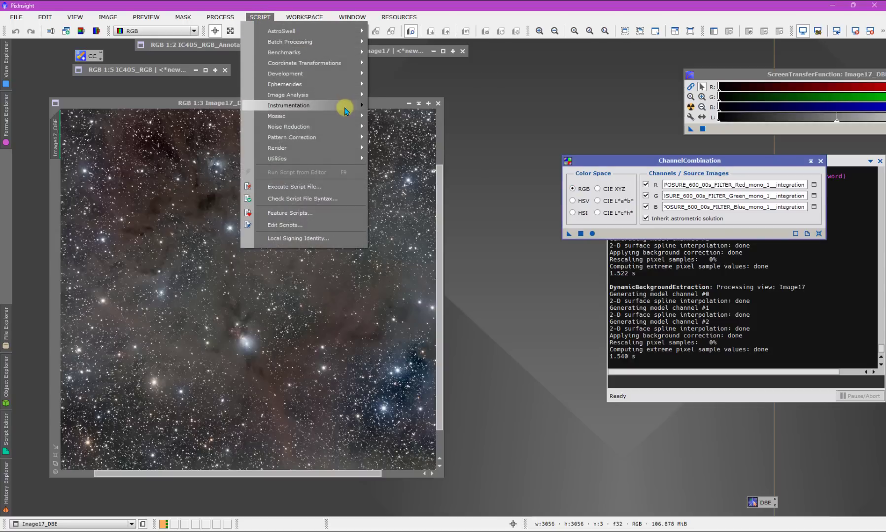
{"action": "mouse_move", "coordinate": [342, 94]}
{"action": "left_click", "coordinate": [439, 191]}
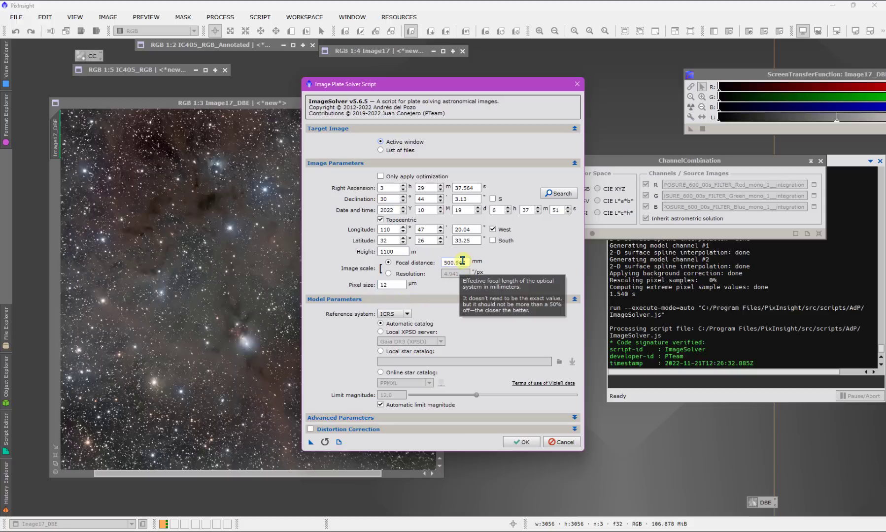
{"action": "left_click_drag", "start_coordinate": [464, 261], "coordinate": [434, 264]}
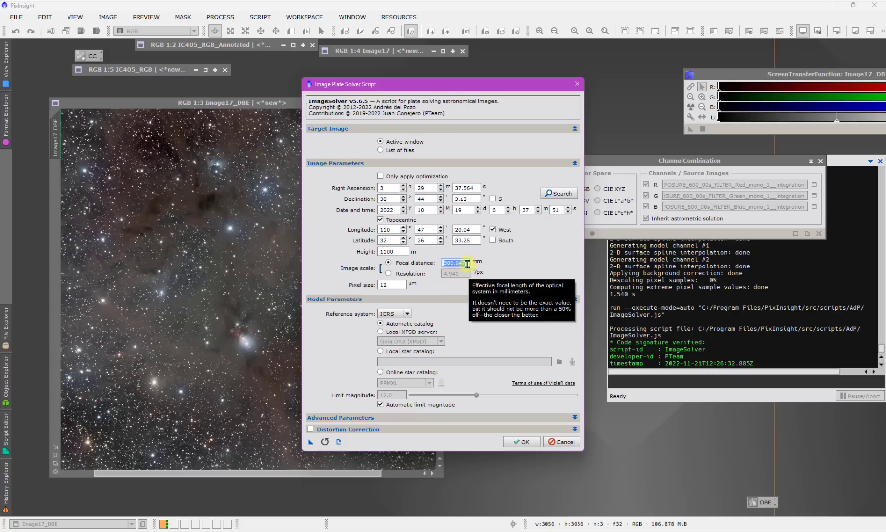
{"action": "type", "text": "500"}
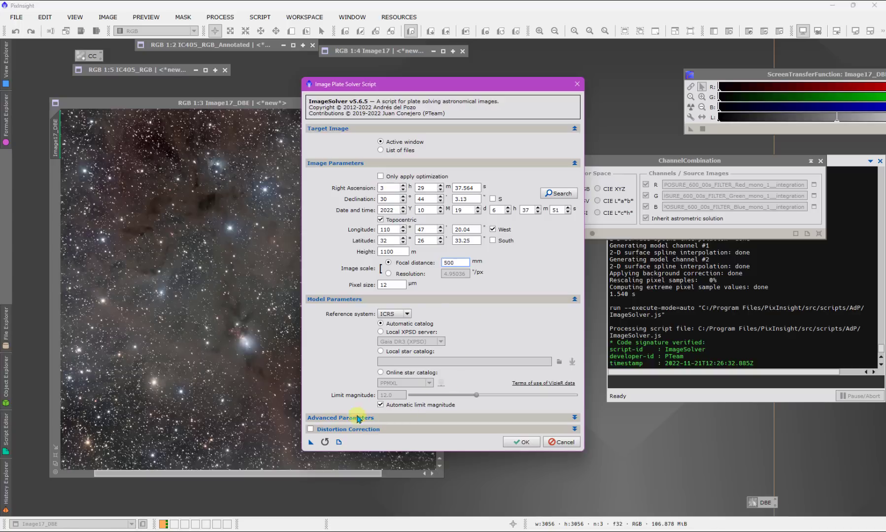
{"action": "left_click_drag", "start_coordinate": [367, 83], "coordinate": [326, 72]}
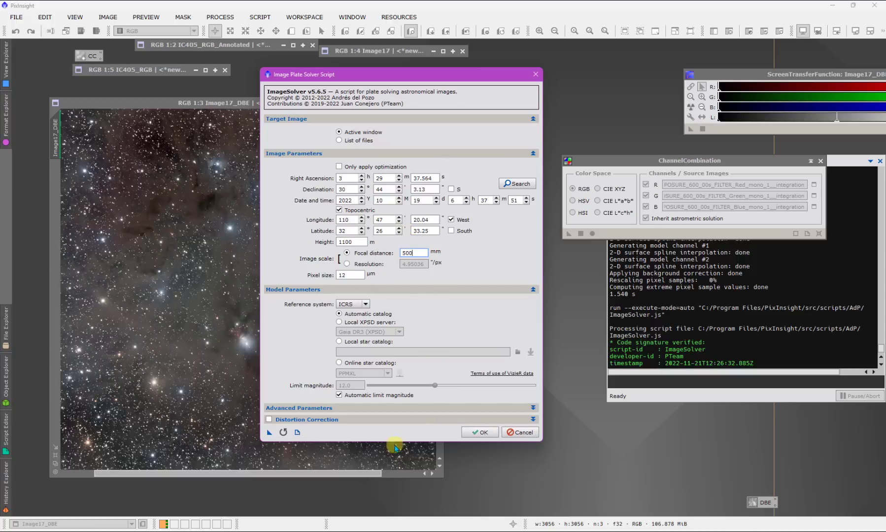
{"action": "left_click", "coordinate": [481, 433]}
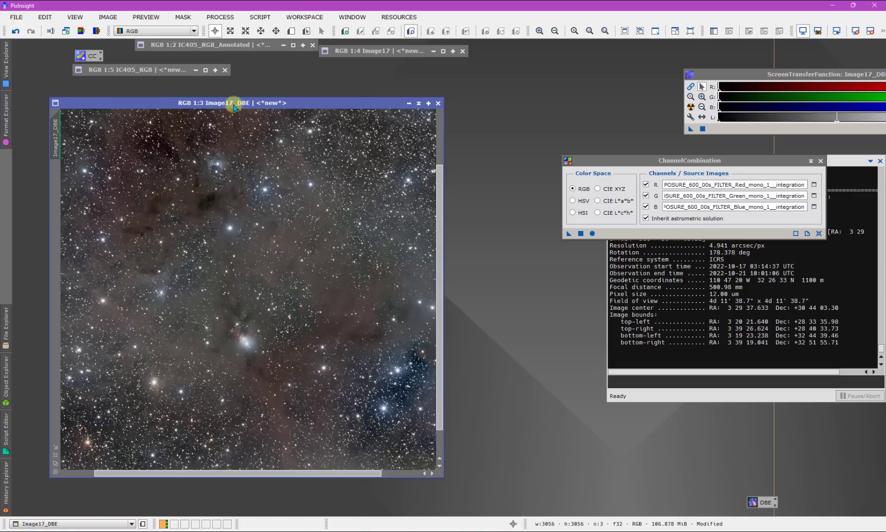
Step: Rename the solved Image17_DBE image as ngc1333_RGB
{"action": "left_click_drag", "start_coordinate": [230, 105], "coordinate": [271, 105]}
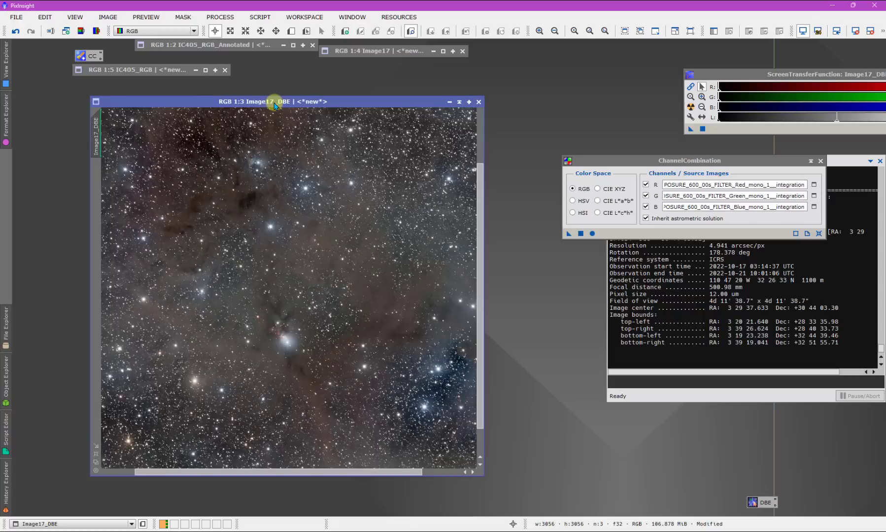
{"action": "double_click", "coordinate": [99, 141]}
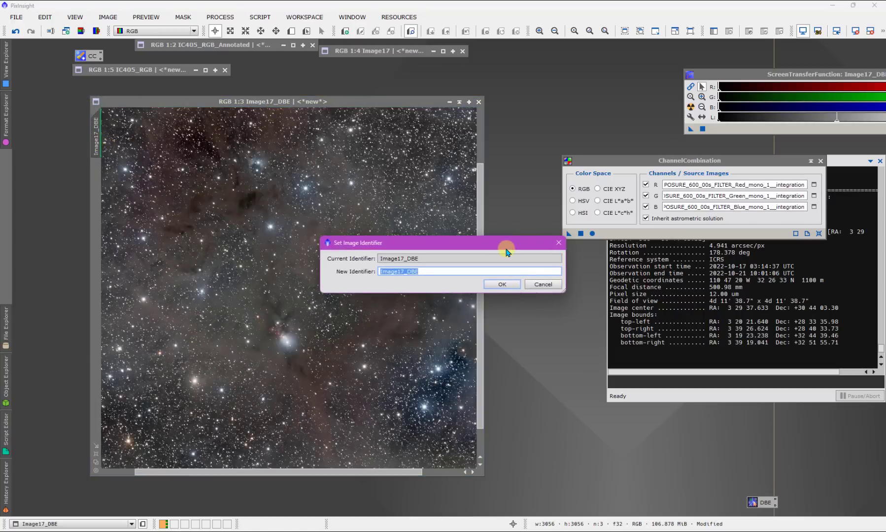
{"action": "type", "text": "ngc1333_RGB"}
{"action": "left_click", "coordinate": [505, 284]}
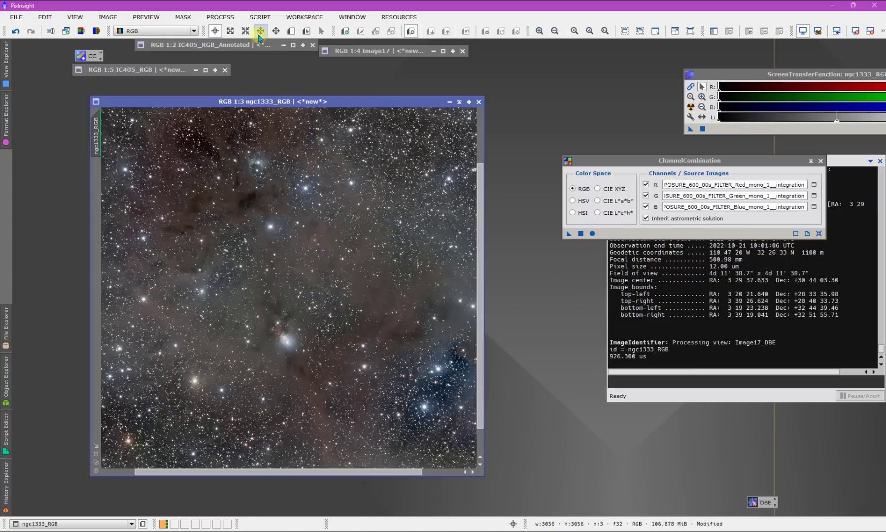
Step: Review the astrometric solution keywords in the FITS header of ngc1333_RGB, and close the header
{"action": "left_click", "coordinate": [16, 17]}
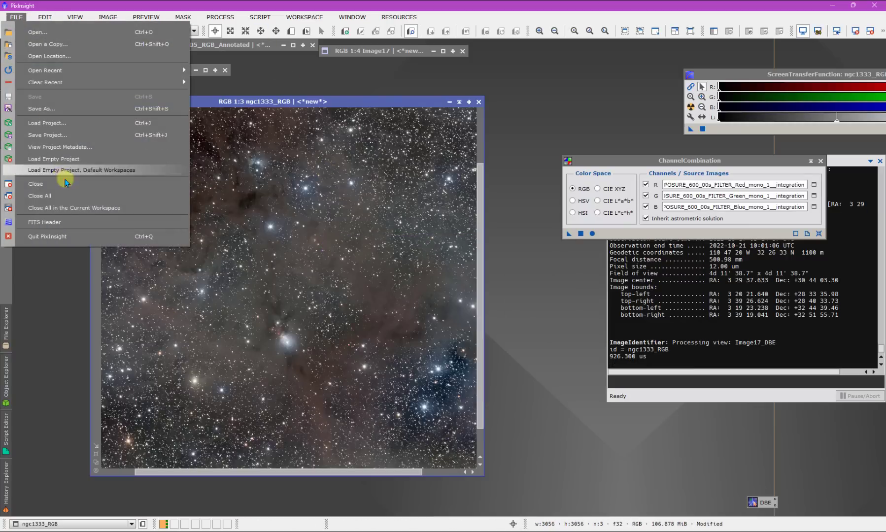
{"action": "left_click", "coordinate": [71, 221]}
{"action": "left_click_drag", "start_coordinate": [367, 48], "coordinate": [225, 42]}
{"action": "scroll", "coordinate": [265, 279], "scroll_direction": "down", "scroll_amount": 1}
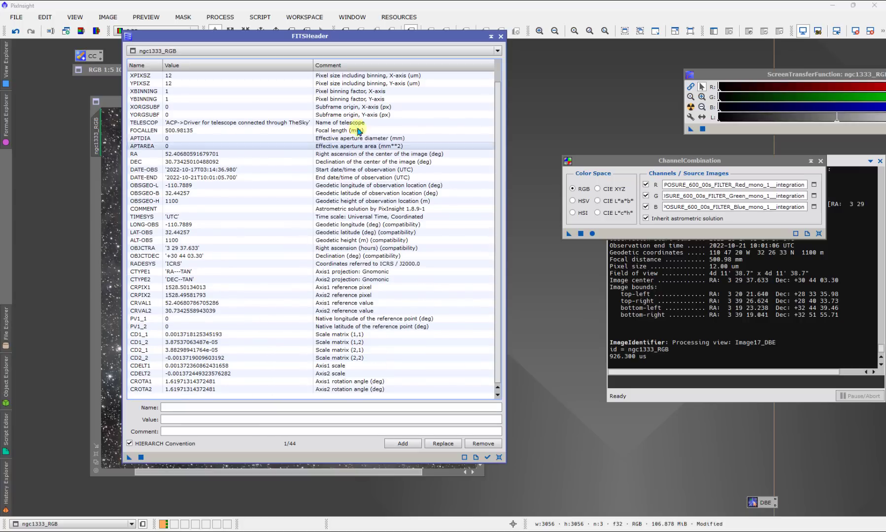
{"action": "left_click", "coordinate": [501, 37]}
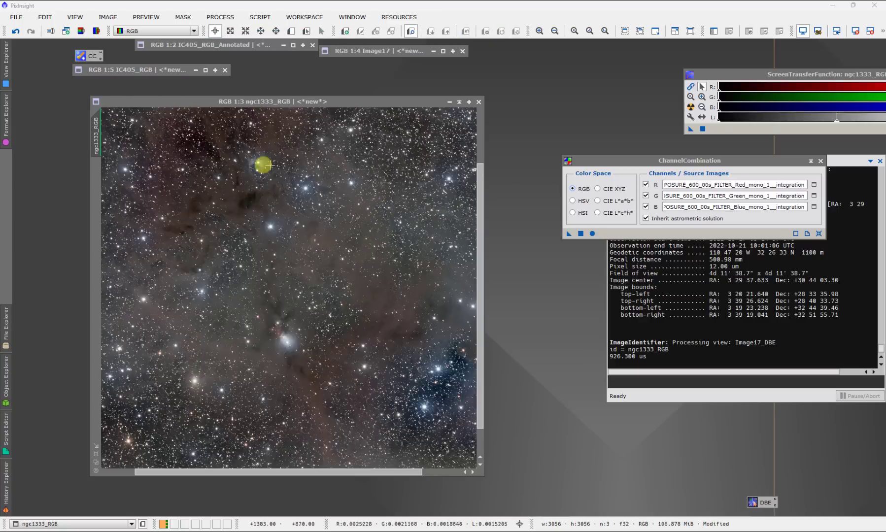
Step: Review the layers in the AnnotateImage script and generate an annotated copy of ngc1333_RGB with the existing settings
{"action": "left_click", "coordinate": [251, 101]}
{"action": "left_click_drag", "start_coordinate": [251, 101], "coordinate": [243, 98]}
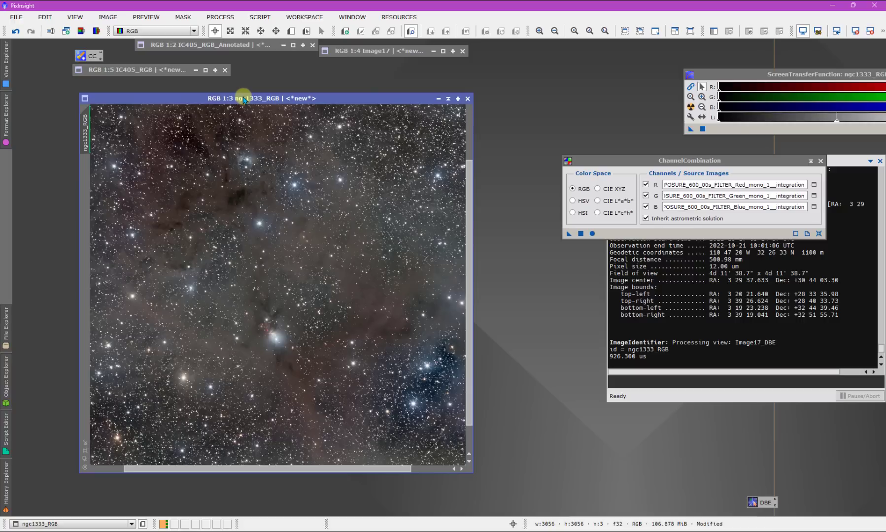
{"action": "left_click", "coordinate": [252, 17]}
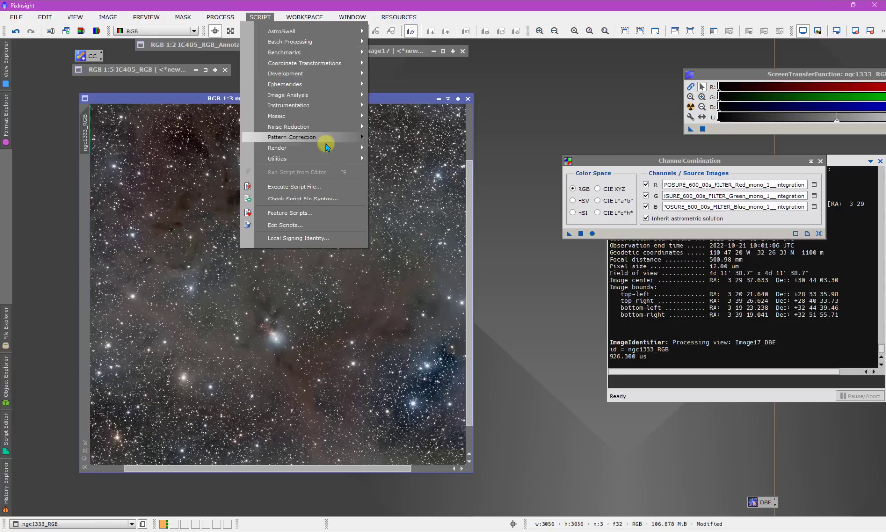
{"action": "mouse_move", "coordinate": [330, 148]}
{"action": "left_click", "coordinate": [420, 163]}
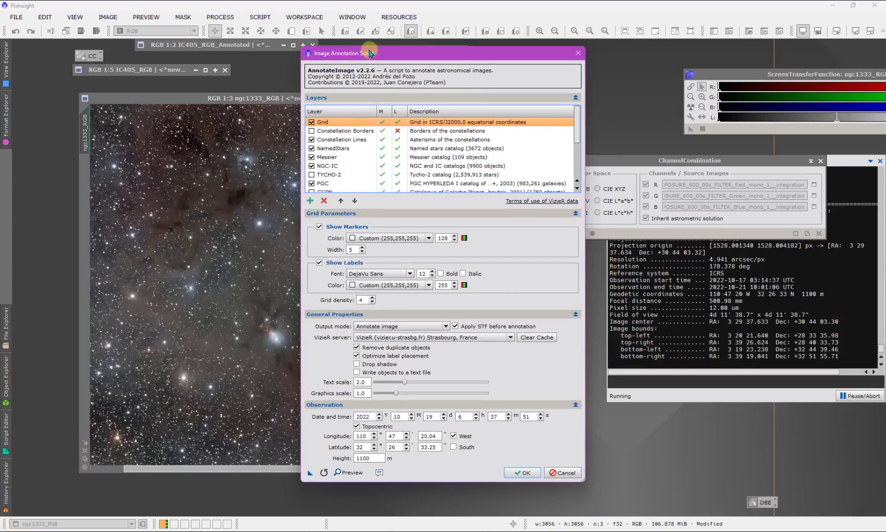
{"action": "left_click_drag", "start_coordinate": [370, 53], "coordinate": [408, 42]}
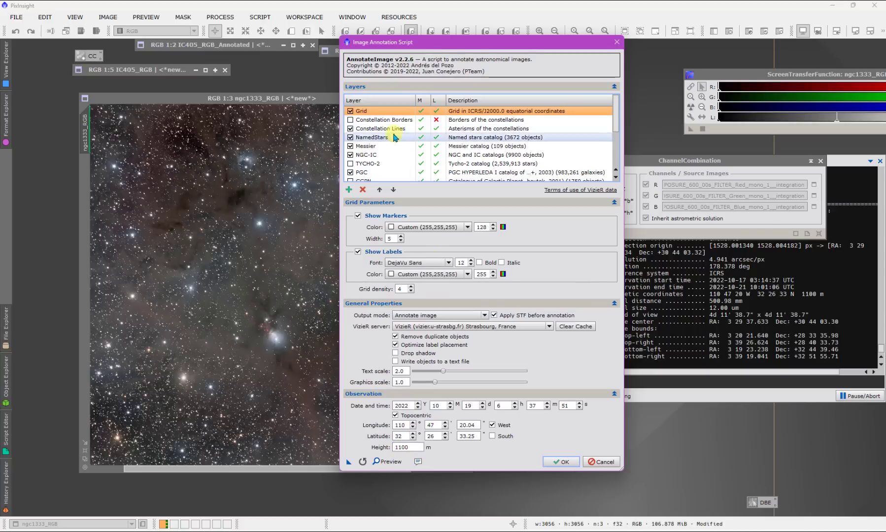
{"action": "scroll", "coordinate": [394, 137], "scroll_direction": "down", "scroll_amount": 2}
{"action": "scroll", "coordinate": [395, 137], "scroll_direction": "up", "scroll_amount": 2}
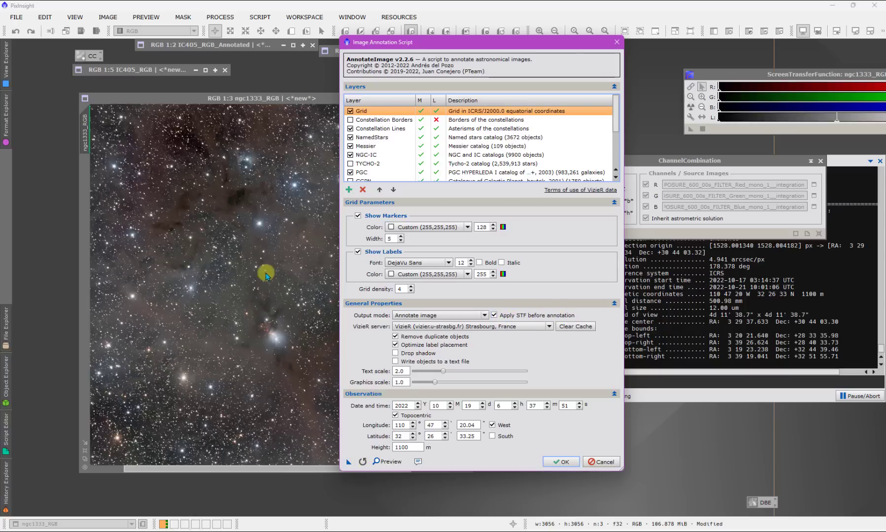
{"action": "left_click", "coordinate": [563, 462]}
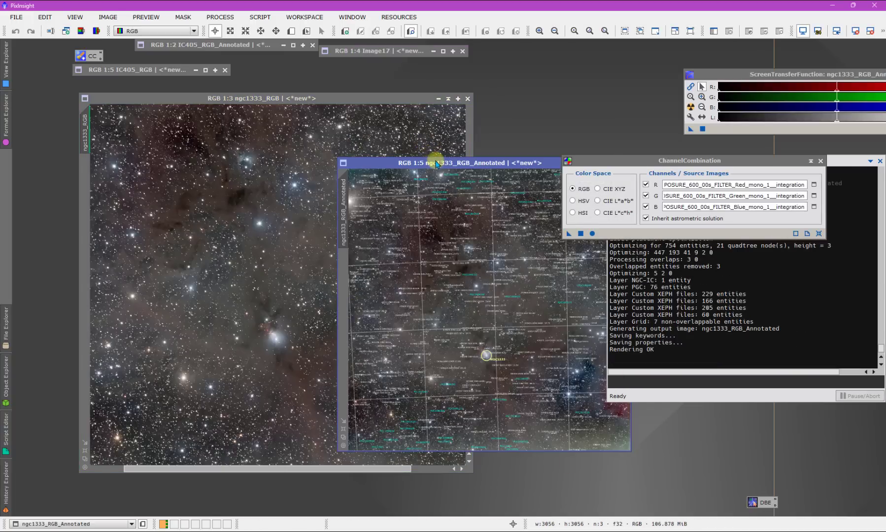
Step: Enlarge the annotated image window and examine the object labels around NGC1333 and the coordinate grid
{"action": "left_click_drag", "start_coordinate": [436, 163], "coordinate": [307, 142]}
{"action": "scroll", "coordinate": [329, 321], "scroll_direction": "up", "scroll_amount": 3}
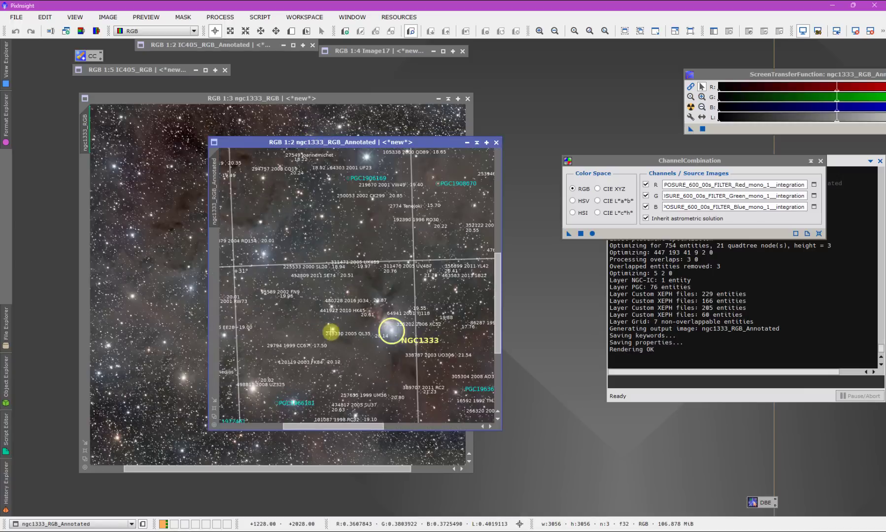
{"action": "scroll", "coordinate": [331, 332], "scroll_direction": "up", "scroll_amount": 2}
{"action": "scroll", "coordinate": [331, 331], "scroll_direction": "down", "scroll_amount": 1}
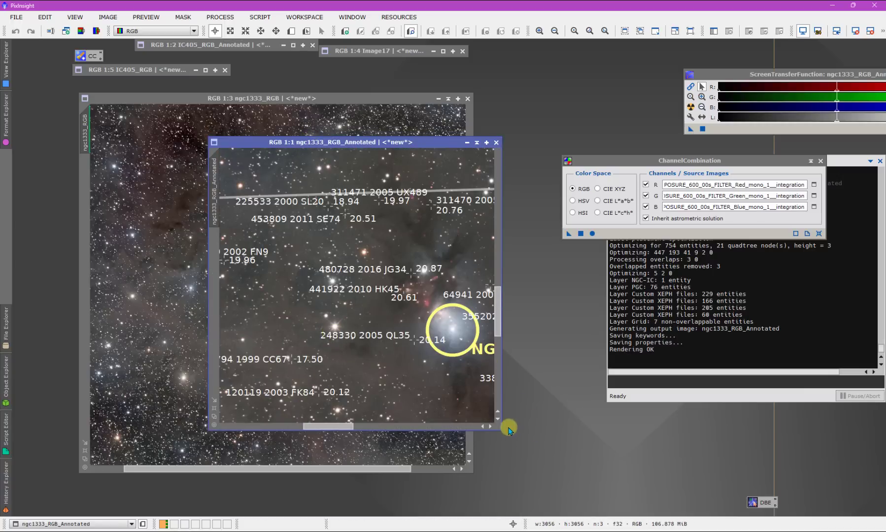
{"action": "left_click_drag", "start_coordinate": [501, 425], "coordinate": [701, 497]}
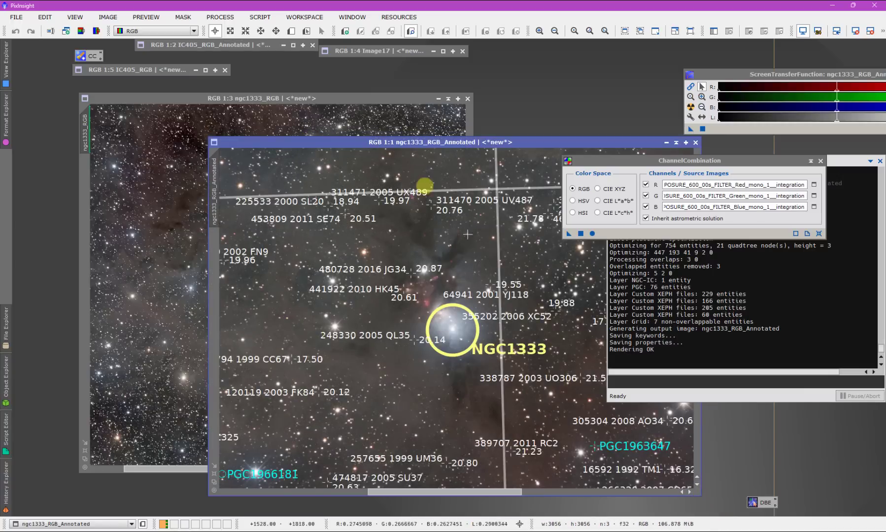
{"action": "left_click_drag", "start_coordinate": [399, 142], "coordinate": [289, 92]}
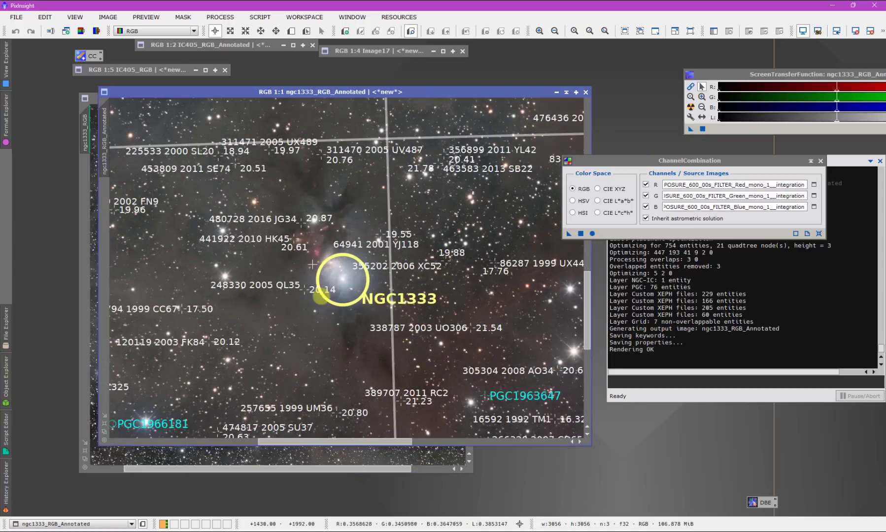
{"action": "scroll", "coordinate": [299, 303], "scroll_direction": "down", "scroll_amount": 1}
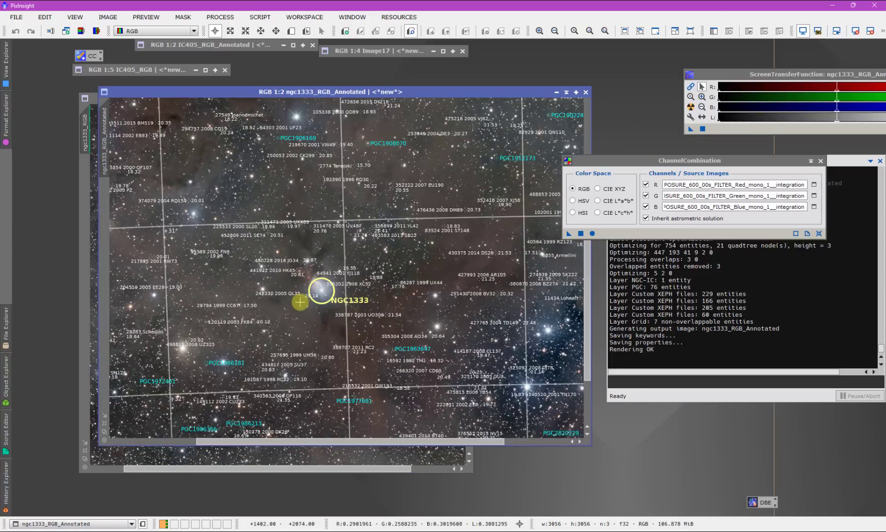
{"action": "scroll", "coordinate": [299, 302], "scroll_direction": "up", "scroll_amount": 1}
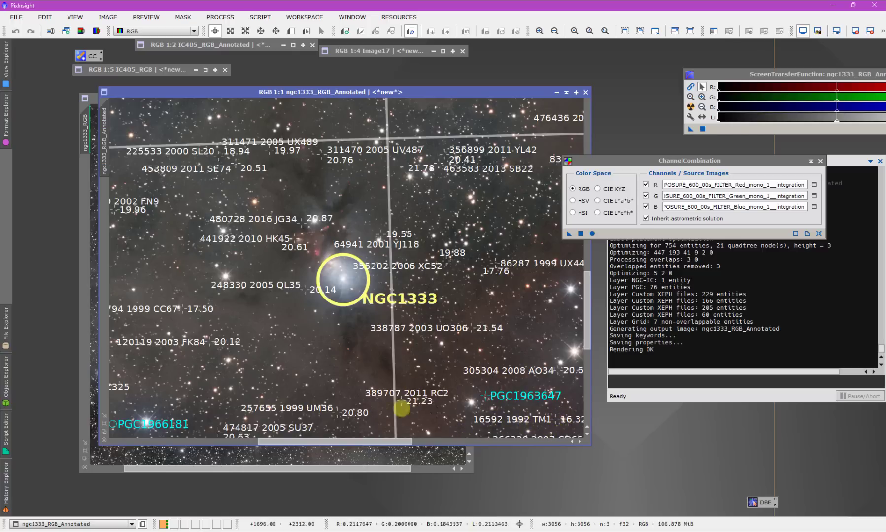
{"action": "scroll", "coordinate": [305, 384], "scroll_direction": "down", "scroll_amount": 2}
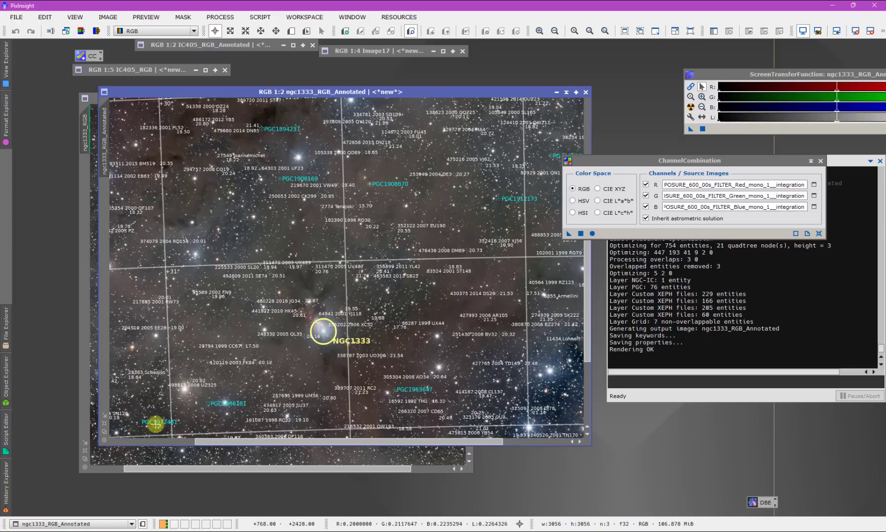
Step: View the whole annotated image beside the original and close the annotated copy
{"action": "left_click_drag", "start_coordinate": [443, 93], "coordinate": [377, 102]}
{"action": "left_click_drag", "start_coordinate": [443, 107], "coordinate": [398, 126]}
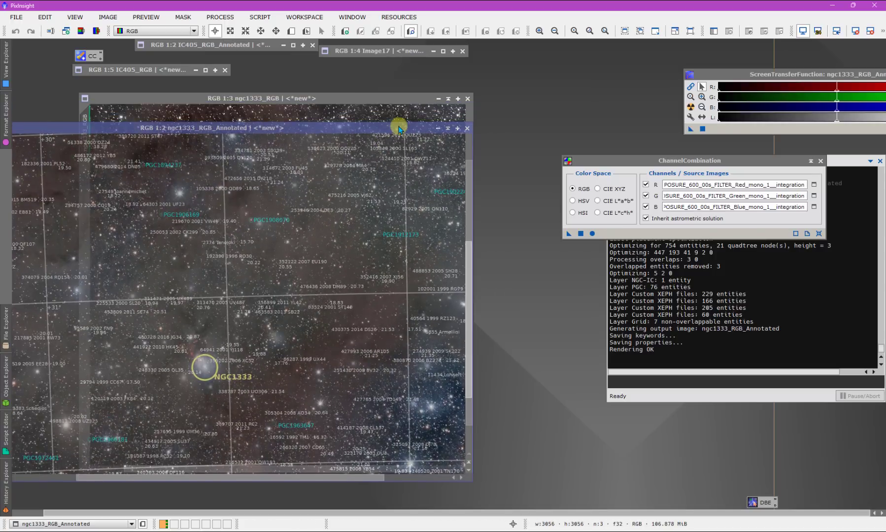
{"action": "scroll", "coordinate": [204, 319], "scroll_direction": "down", "scroll_amount": 2}
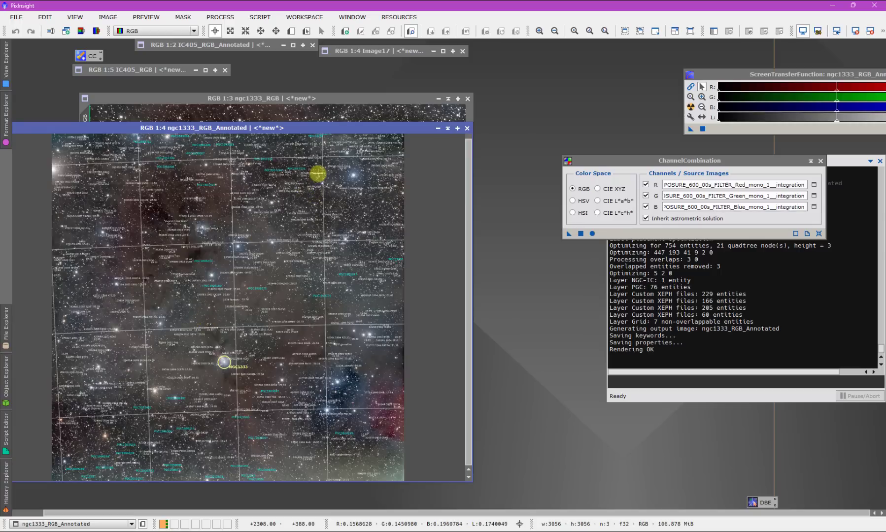
{"action": "left_click", "coordinate": [466, 128]}
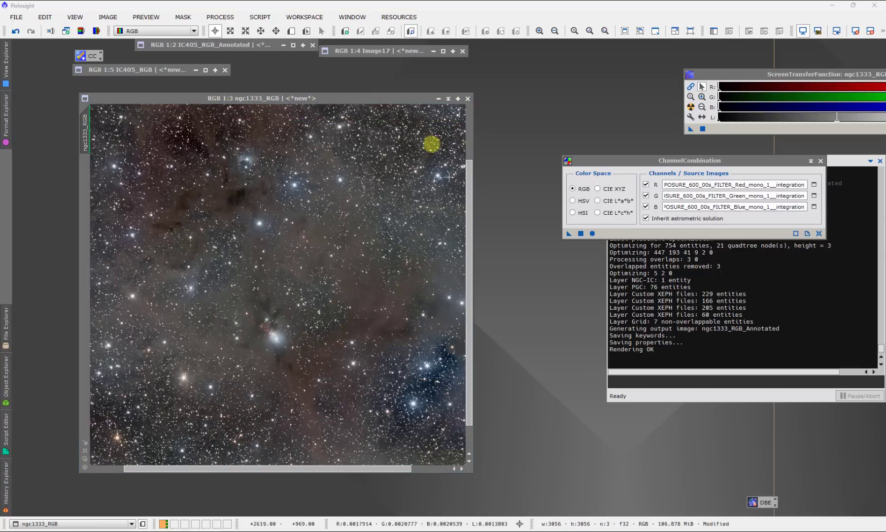
Step: Open the SpectrophotometricColorCalibration process for ngc1333_RGB and place its dialog clear of most of the image
{"action": "mouse_move", "coordinate": [386, 99]}
{"action": "left_mouse_down"}
{"action": "mouse_move", "coordinate": [346, 95]}
{"action": "mouse_move", "coordinate": [366, 98]}
{"action": "left_mouse_up"}
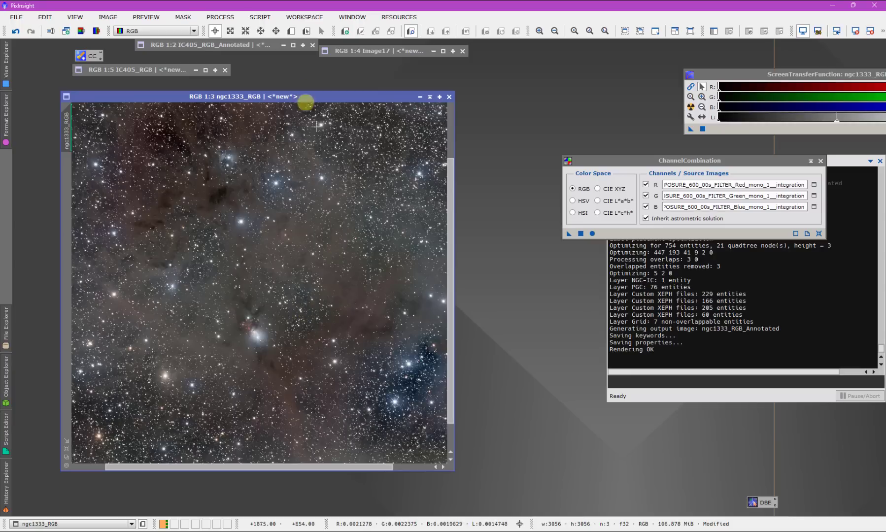
{"action": "left_click", "coordinate": [225, 18]}
{"action": "mouse_move", "coordinate": [235, 32]}
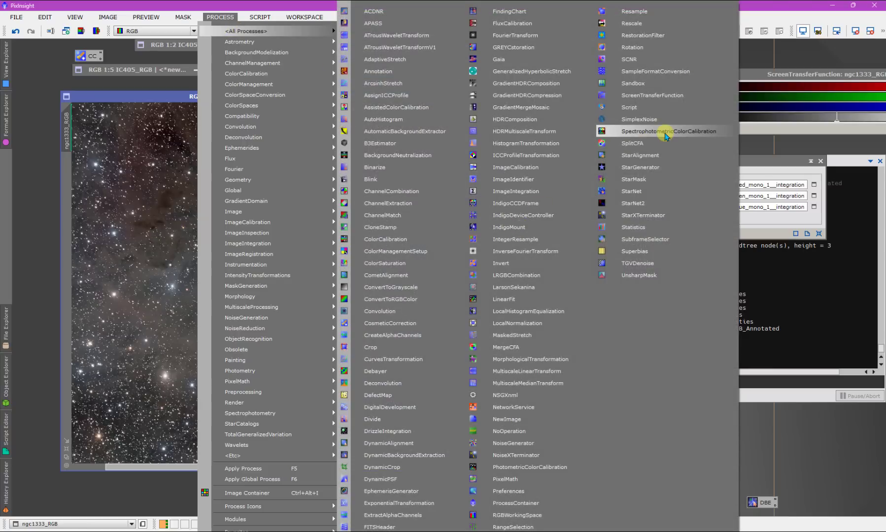
{"action": "left_click", "coordinate": [666, 133]}
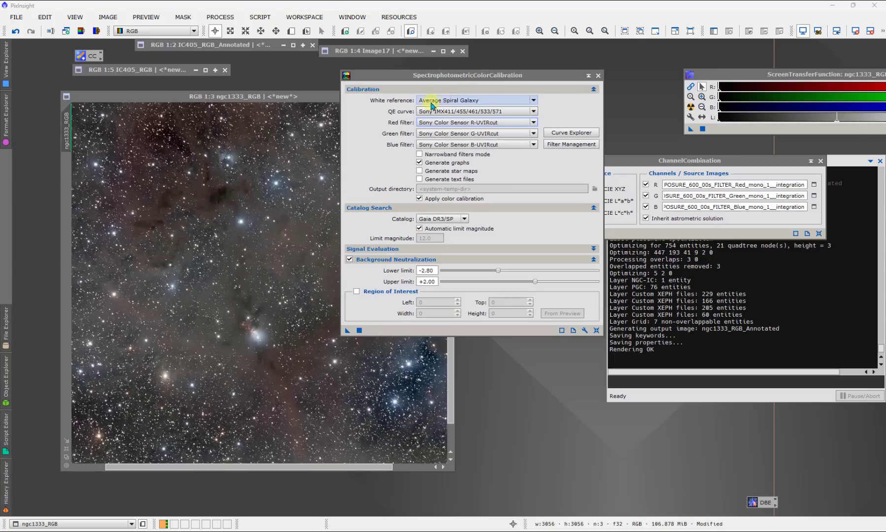
{"action": "left_click_drag", "start_coordinate": [430, 80], "coordinate": [513, 153]}
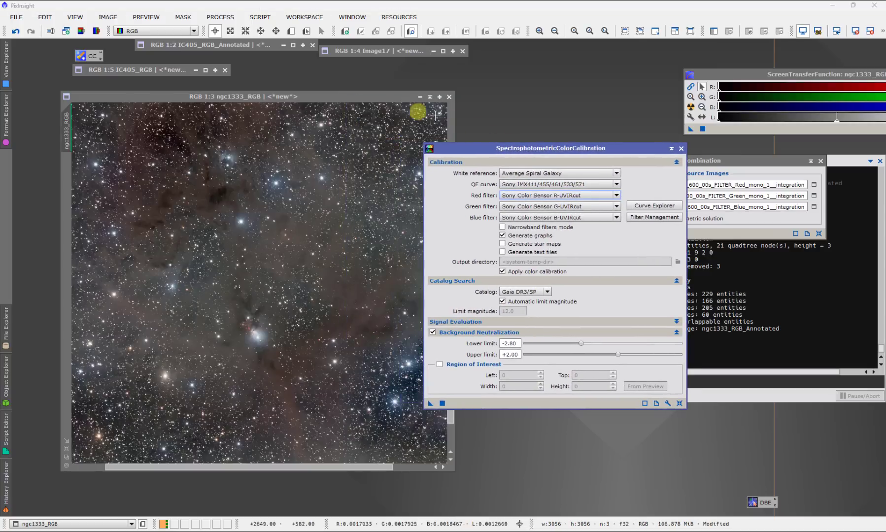
Step: Move the ngc1333_RGB window clear of the calibration dialog and set the QE curve to KAF-16803
{"action": "left_click_drag", "start_coordinate": [374, 100], "coordinate": [347, 94]}
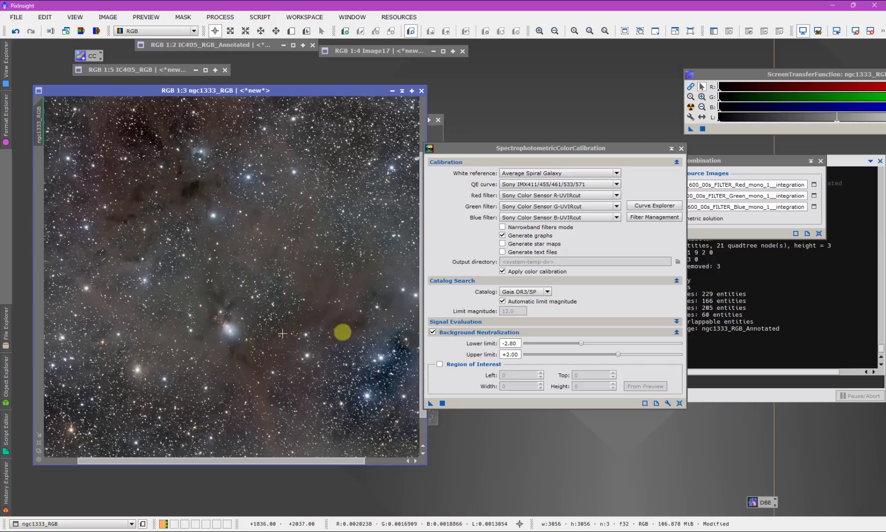
{"action": "left_click", "coordinate": [541, 186]}
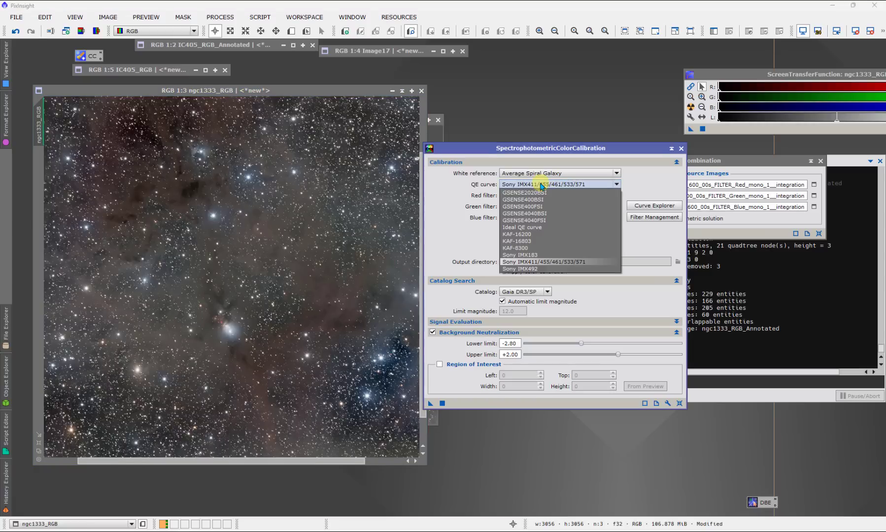
{"action": "left_click", "coordinate": [548, 242]}
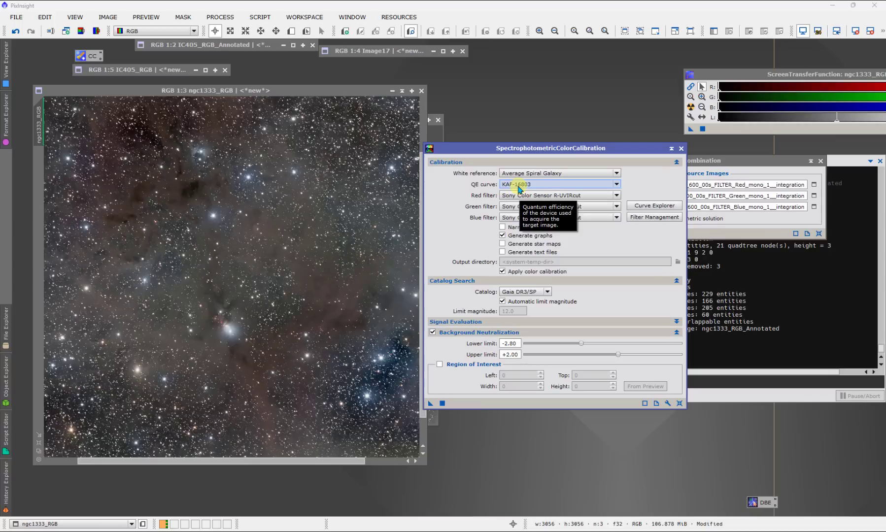
{"action": "left_click", "coordinate": [519, 190]}
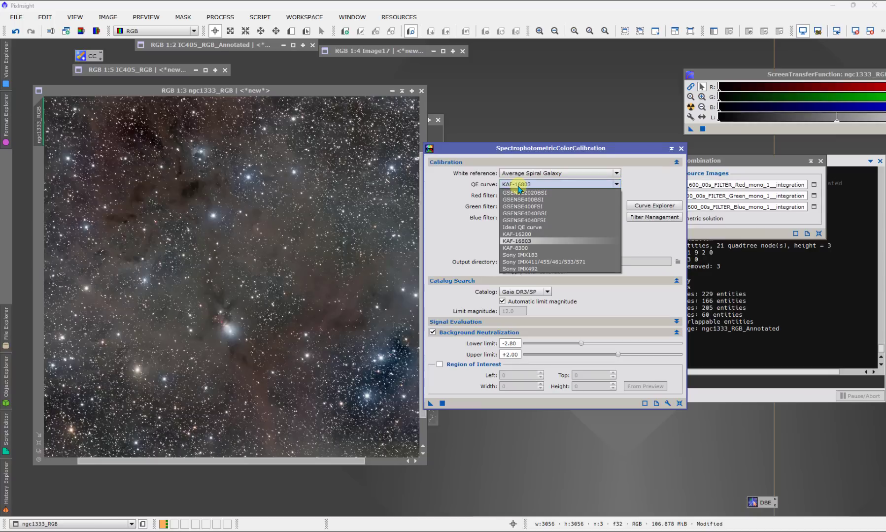
{"action": "left_click", "coordinate": [535, 244]}
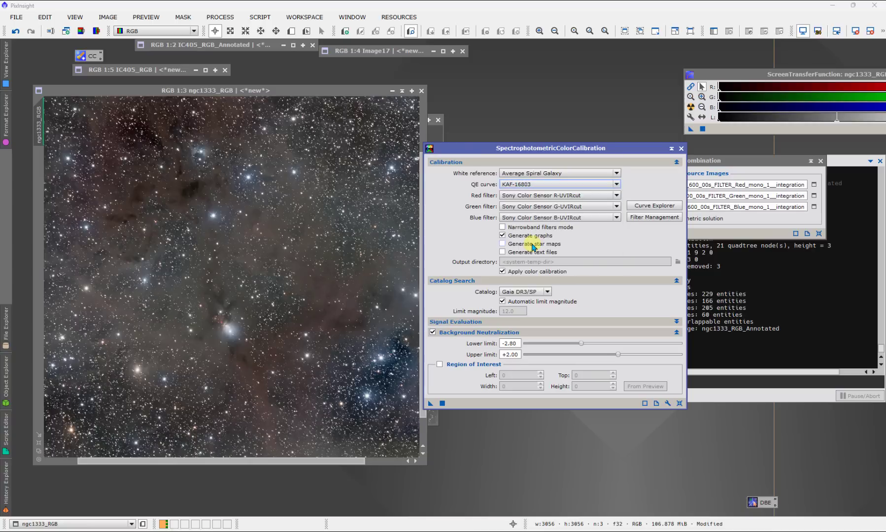
Step: Set the red, green and blue filters to Chroma R, Chroma G and Chroma B
{"action": "left_click", "coordinate": [523, 198]}
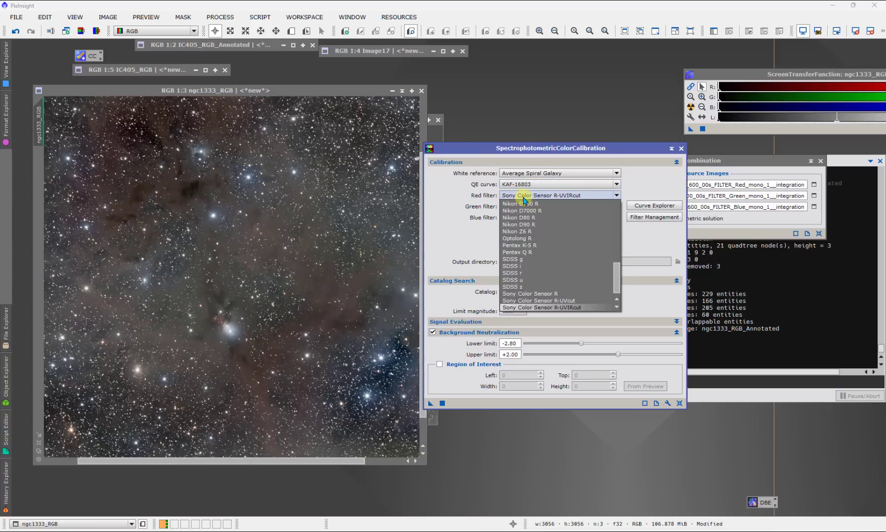
{"action": "scroll", "coordinate": [542, 295], "scroll_direction": "up", "scroll_amount": 5}
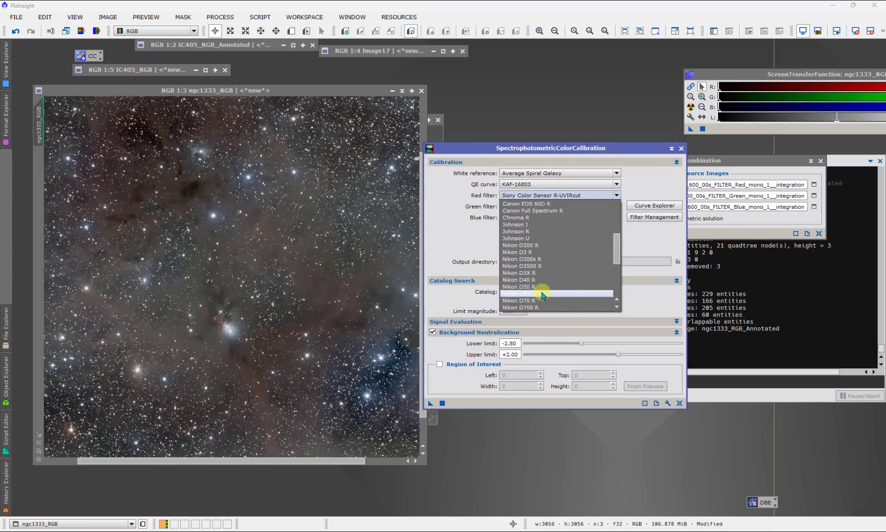
{"action": "left_click", "coordinate": [533, 241]}
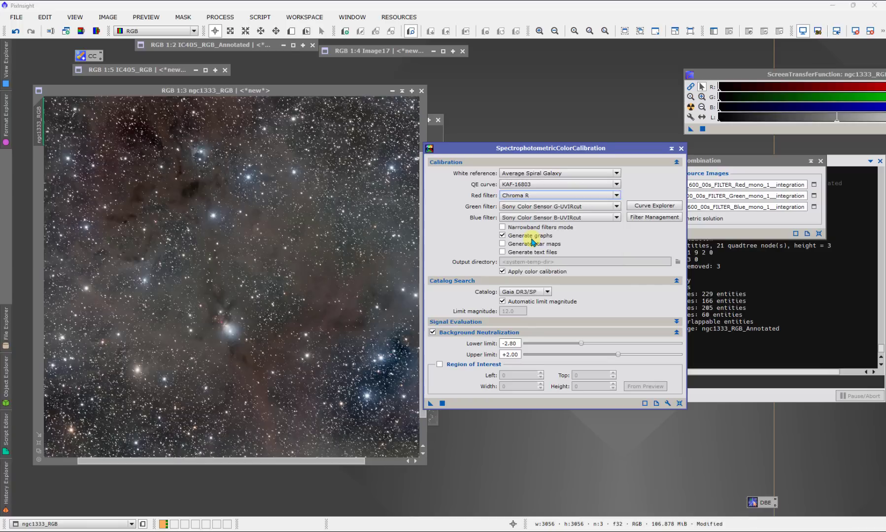
{"action": "left_click", "coordinate": [534, 206]}
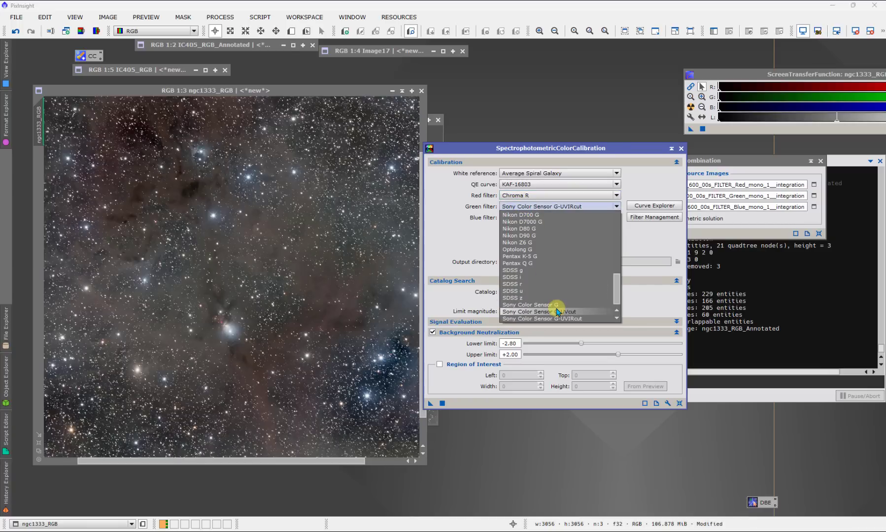
{"action": "scroll", "coordinate": [555, 308], "scroll_direction": "up", "scroll_amount": 6}
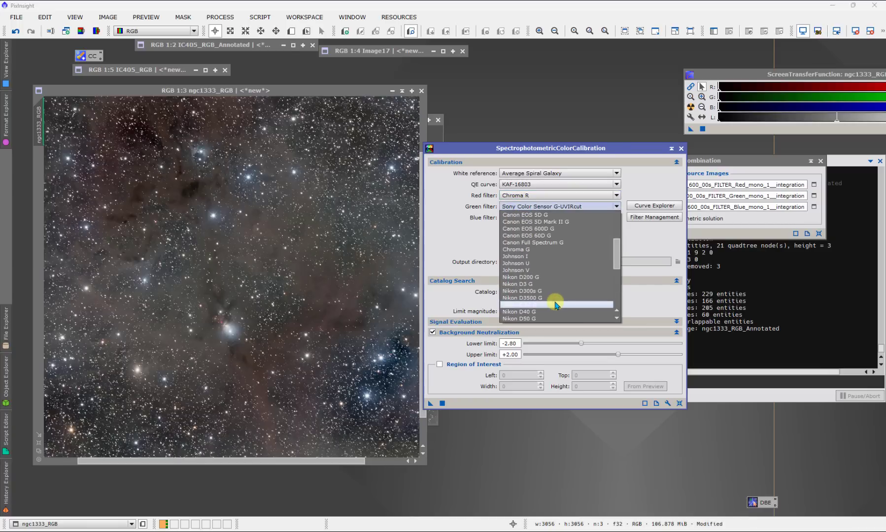
{"action": "left_click", "coordinate": [538, 249]}
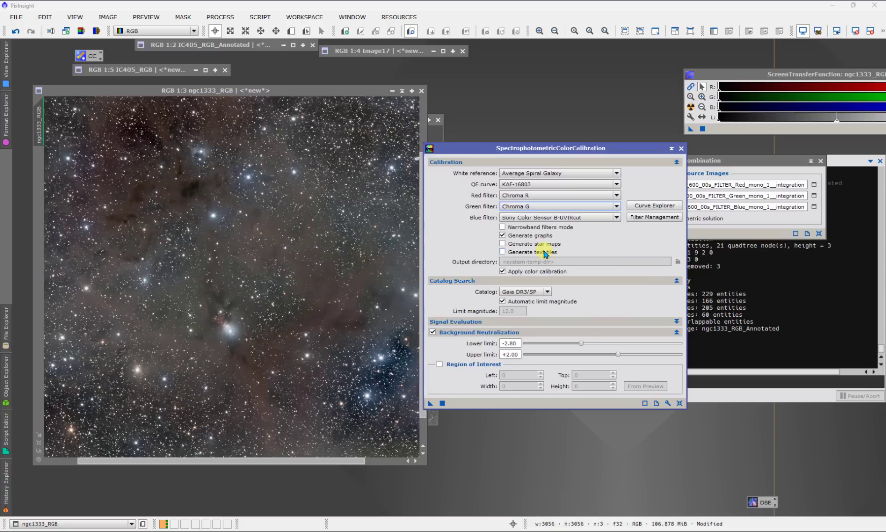
{"action": "left_click", "coordinate": [534, 218]}
{"action": "scroll", "coordinate": [551, 291], "scroll_direction": "up", "scroll_amount": 5}
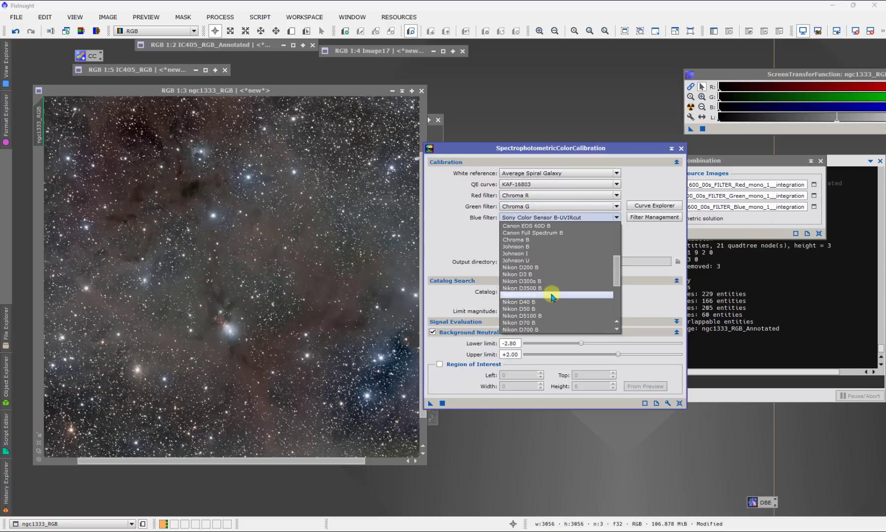
{"action": "left_click", "coordinate": [538, 240]}
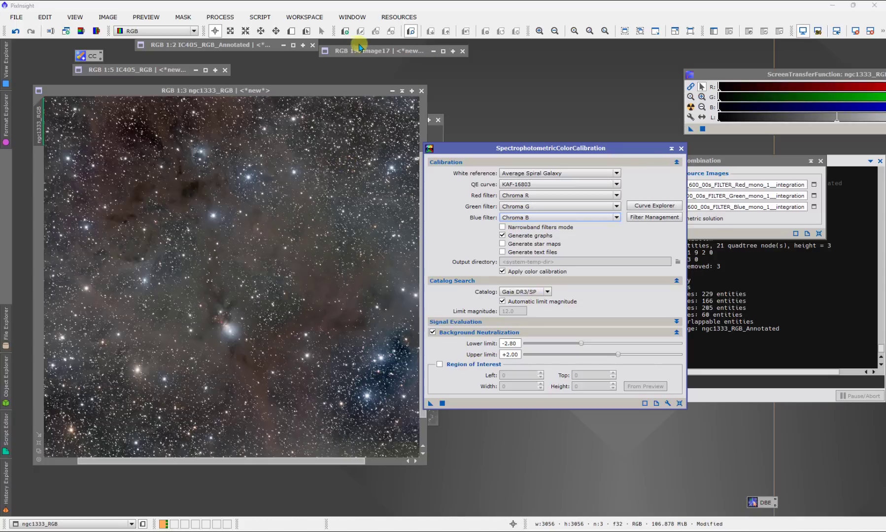
Step: Define a preview about 189 × 264 px over the neutral background area up and left of the bright nebula in ngc1333_RGB
{"action": "left_click", "coordinate": [292, 32]}
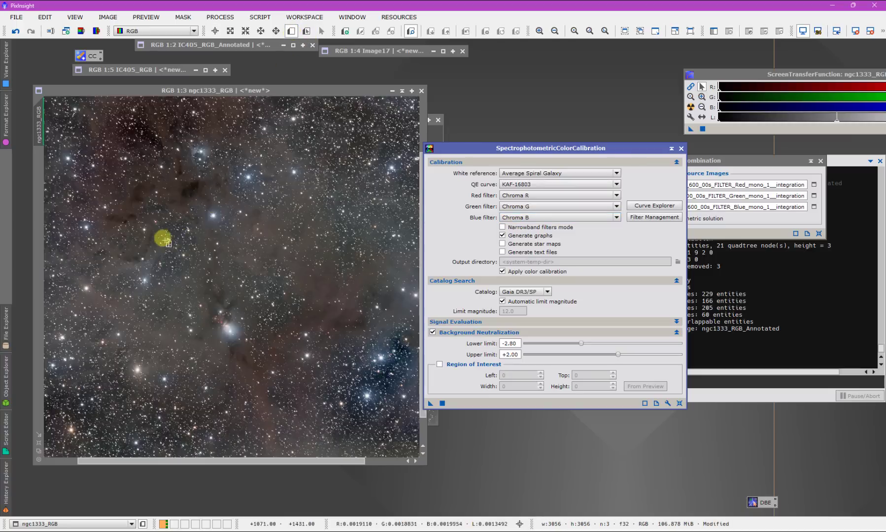
{"action": "left_click_drag", "start_coordinate": [164, 229], "coordinate": [193, 269]}
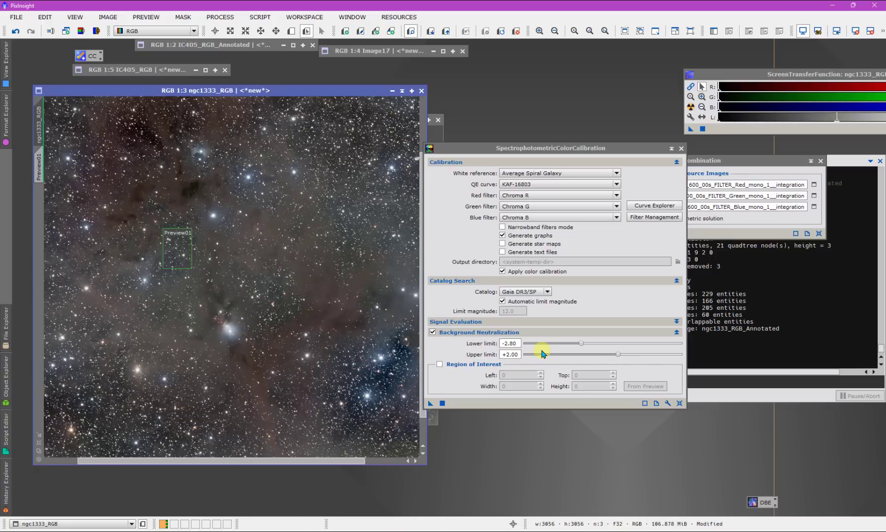
{"action": "mouse_move", "coordinate": [543, 354]}
Step: Enable the background neutralization region of interest and take its bounds from ngc1333_RGB->Preview01
{"action": "left_click", "coordinate": [439, 365]}
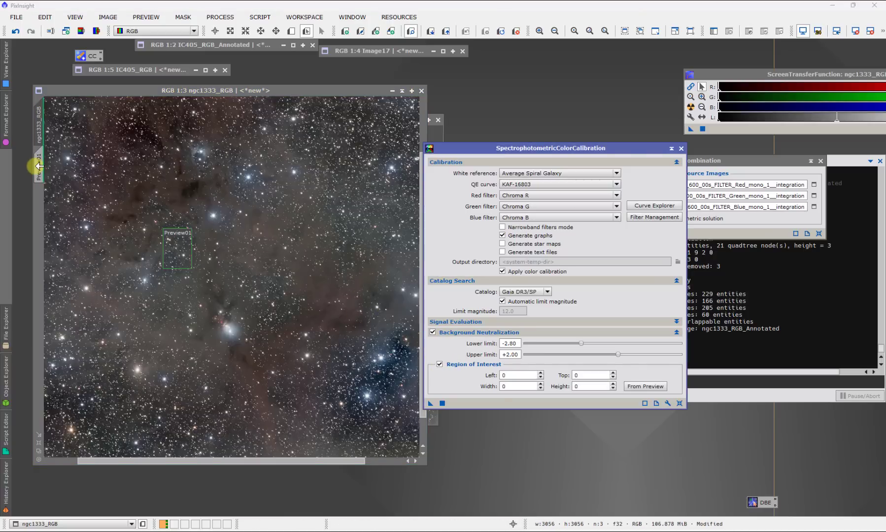
{"action": "left_click", "coordinate": [39, 166]}
{"action": "left_click_drag", "start_coordinate": [40, 166], "coordinate": [456, 387]}
{"action": "left_click_drag", "start_coordinate": [43, 155], "coordinate": [455, 371]}
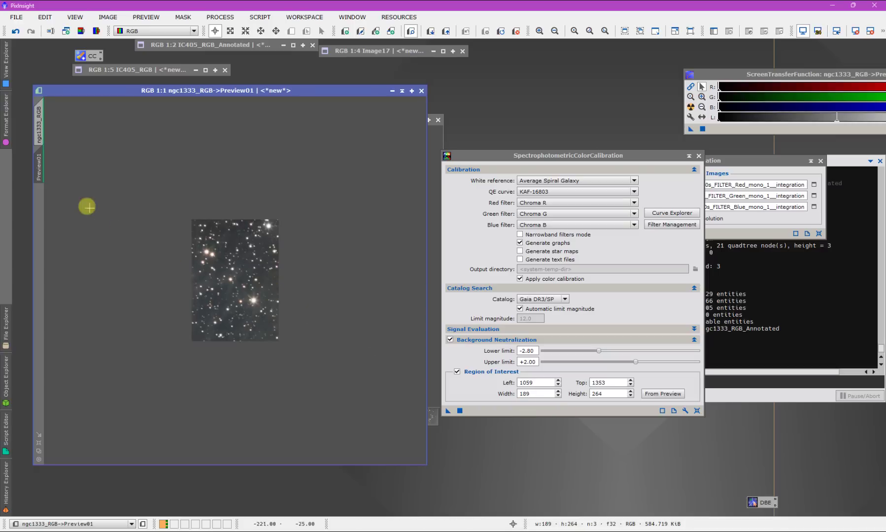
{"action": "left_click", "coordinate": [648, 394]}
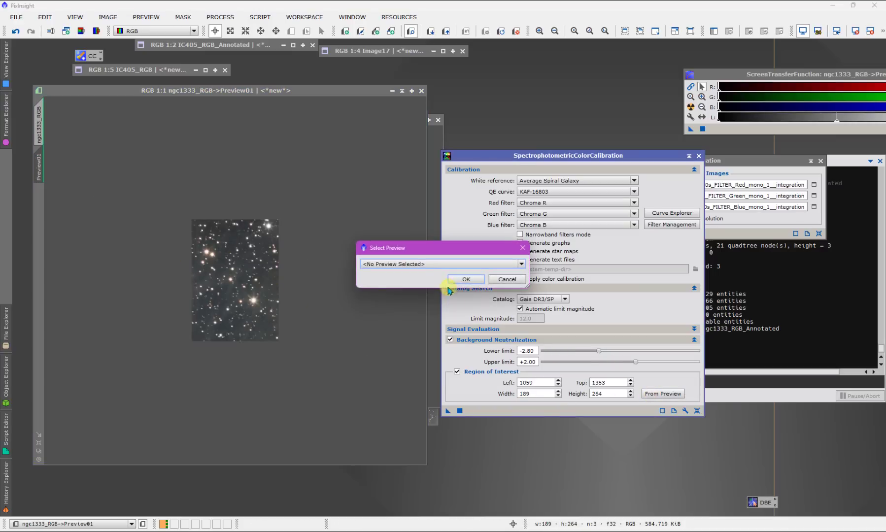
{"action": "left_click", "coordinate": [419, 265]}
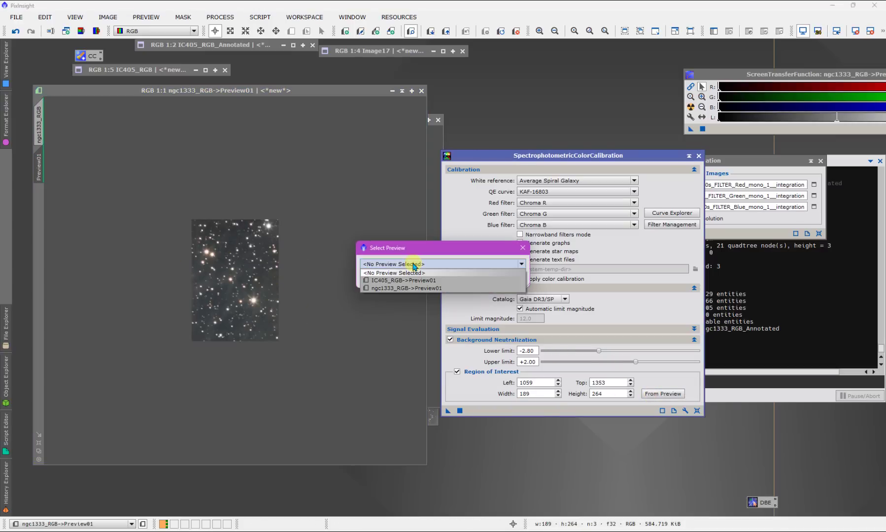
{"action": "left_click", "coordinate": [424, 288]}
{"action": "left_click", "coordinate": [469, 279]}
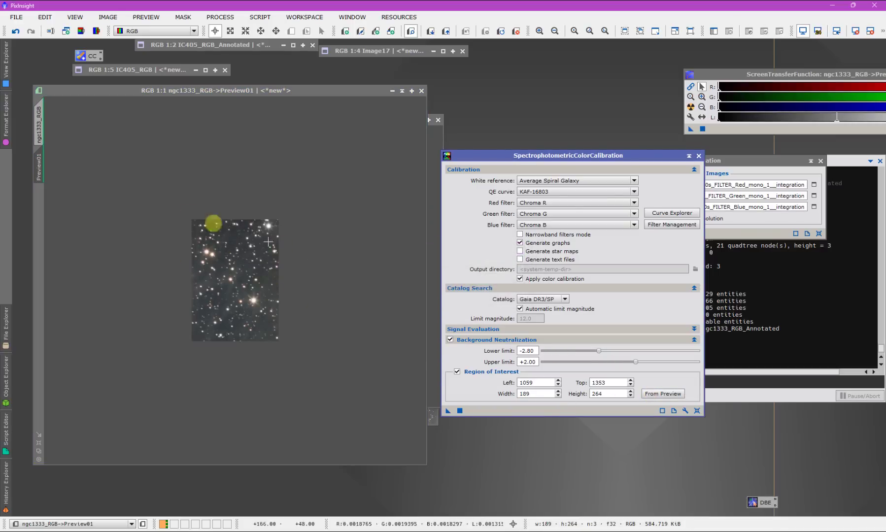
Step: Return to the full ngc1333_RGB view, apply the spectrophotometric colour calibration to it and reposition the resulting graph window
{"action": "left_click", "coordinate": [39, 129]}
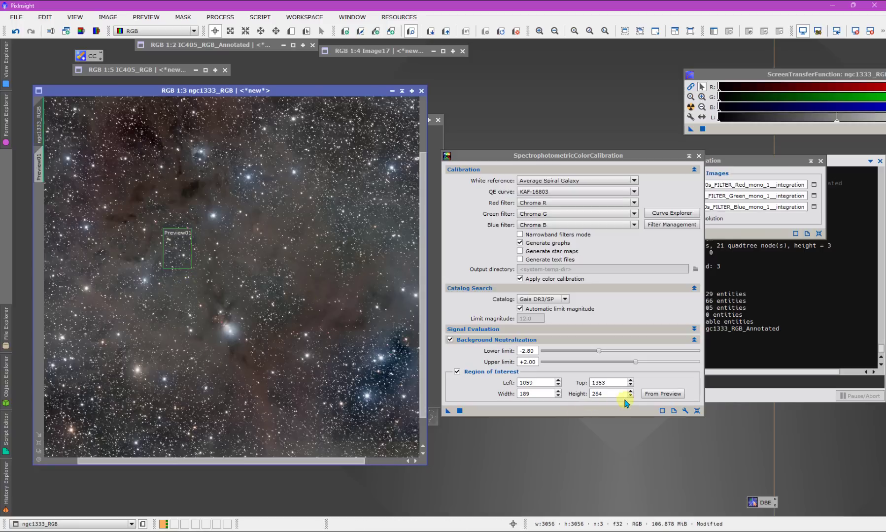
{"action": "left_click", "coordinate": [460, 411]}
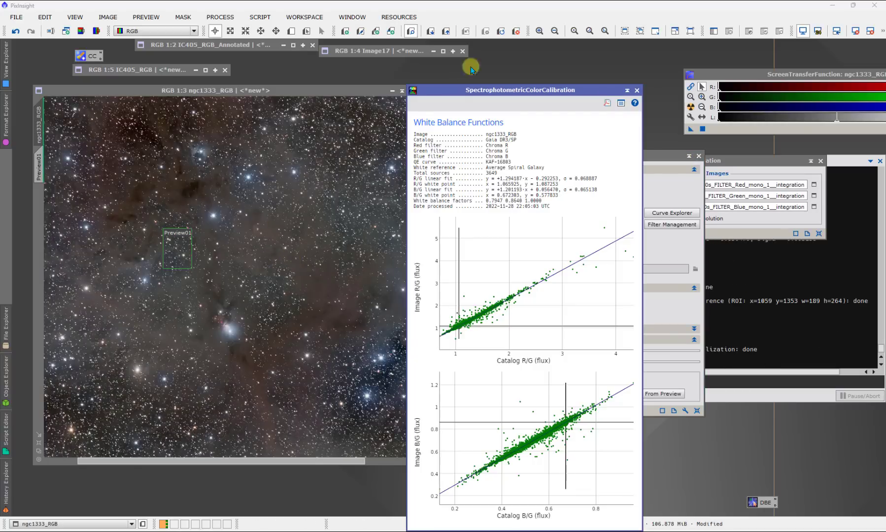
{"action": "left_click_drag", "start_coordinate": [451, 90], "coordinate": [337, 66]}
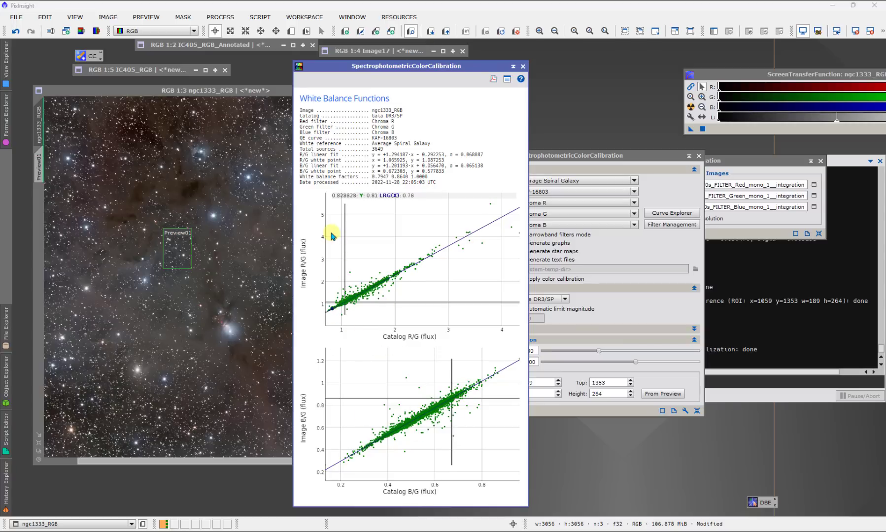
Step: Zoom in on the R/G white balance plot to examine the fit, then close the graph window
{"action": "left_click_drag", "start_coordinate": [331, 236], "coordinate": [422, 293]}
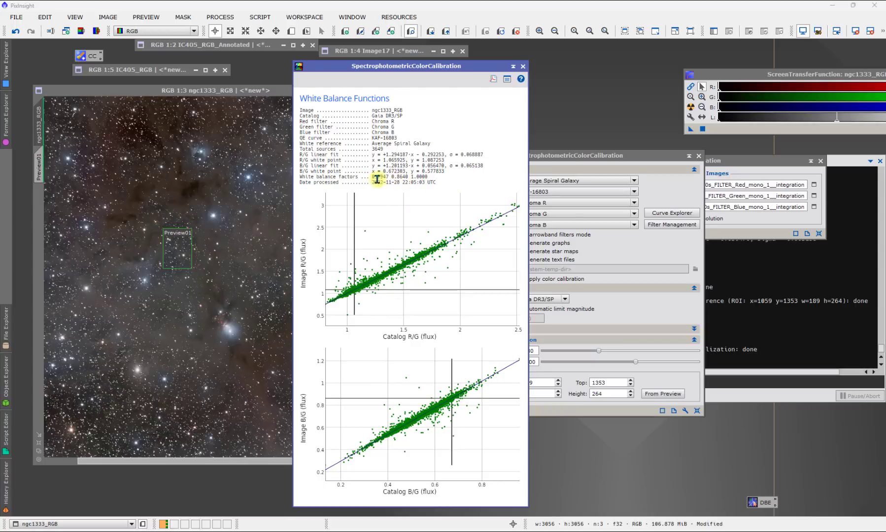
{"action": "left_click_drag", "start_coordinate": [429, 66], "coordinate": [375, 120]}
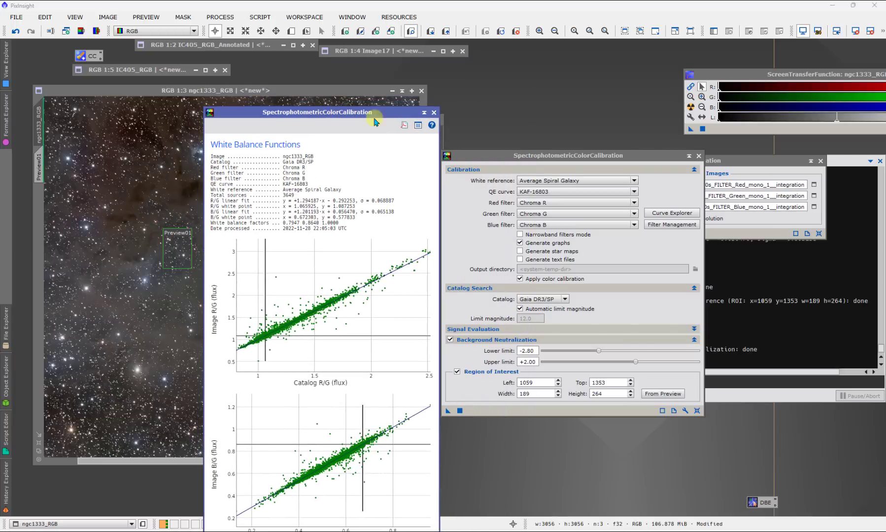
{"action": "left_click", "coordinate": [433, 112]}
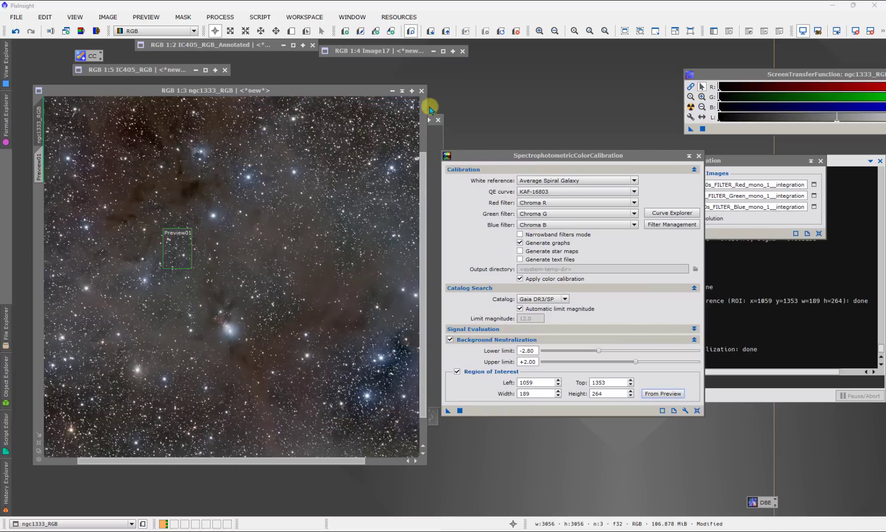
Step: Reapply the automatic screen stretch to ngc1333_RGB, enlarge its window and inspect the calibrated colours around the nebula at 1:1
{"action": "left_click_drag", "start_coordinate": [745, 75], "coordinate": [670, 144]}
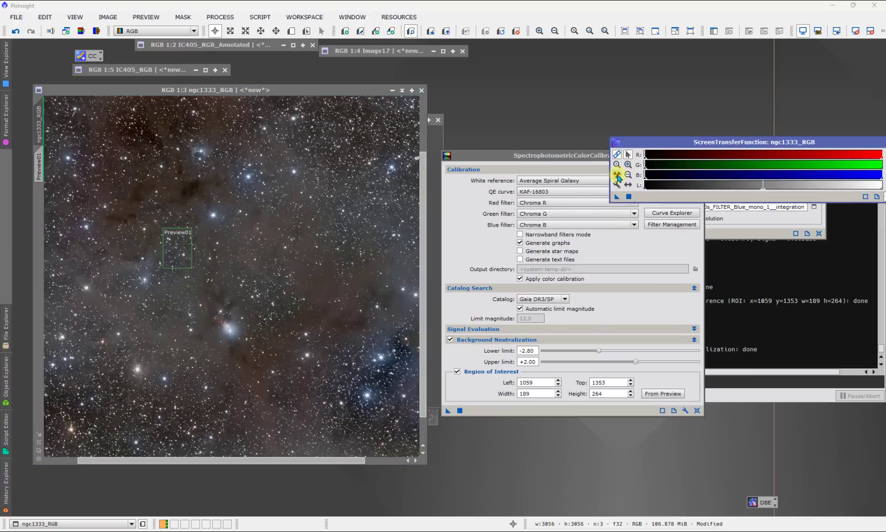
{"action": "left_click", "coordinate": [618, 176]}
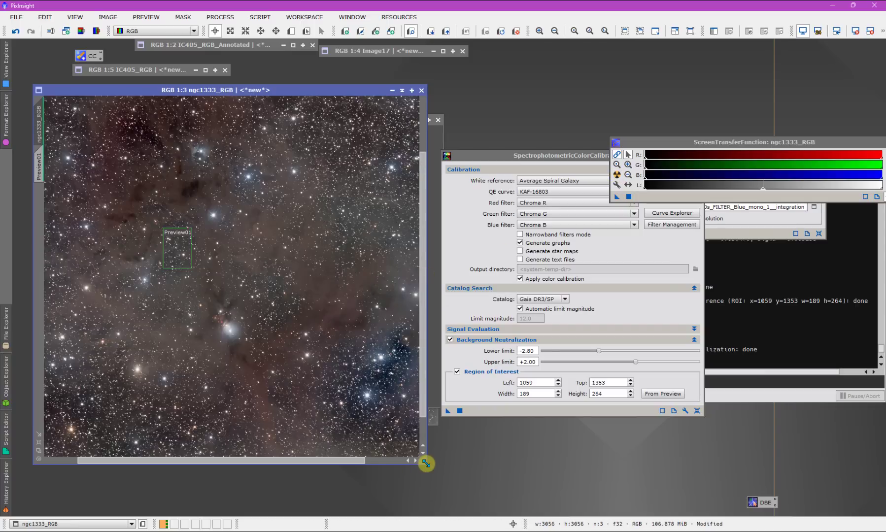
{"action": "left_click_drag", "start_coordinate": [426, 464], "coordinate": [513, 486]}
{"action": "scroll", "coordinate": [330, 276], "scroll_direction": "up", "scroll_amount": 2}
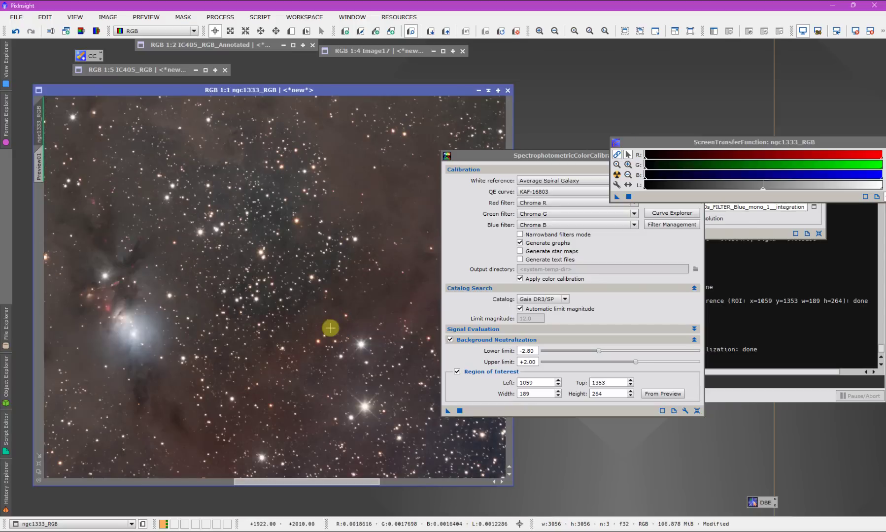
{"action": "left_click_drag", "start_coordinate": [298, 481], "coordinate": [245, 466]}
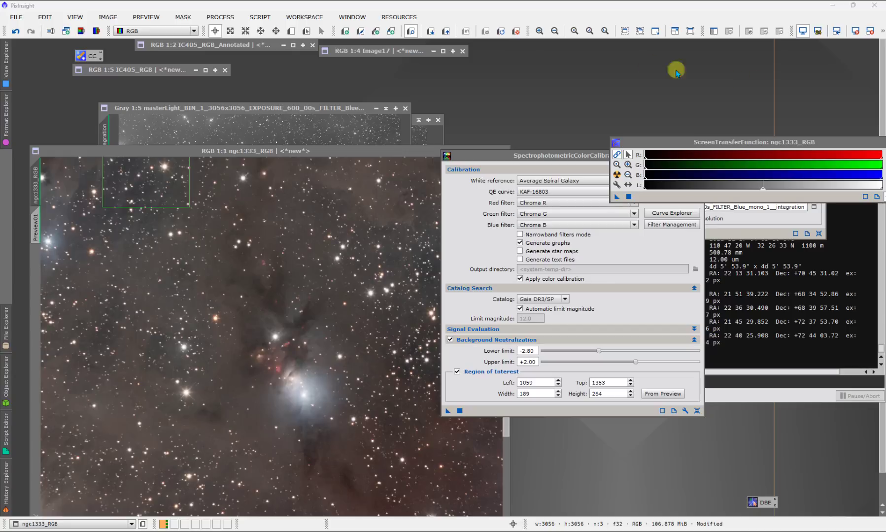
Step: Open the Weighted Batch Preprocessing script and review the Astrometric Solution options for the light frames
{"action": "left_click", "coordinate": [258, 18]}
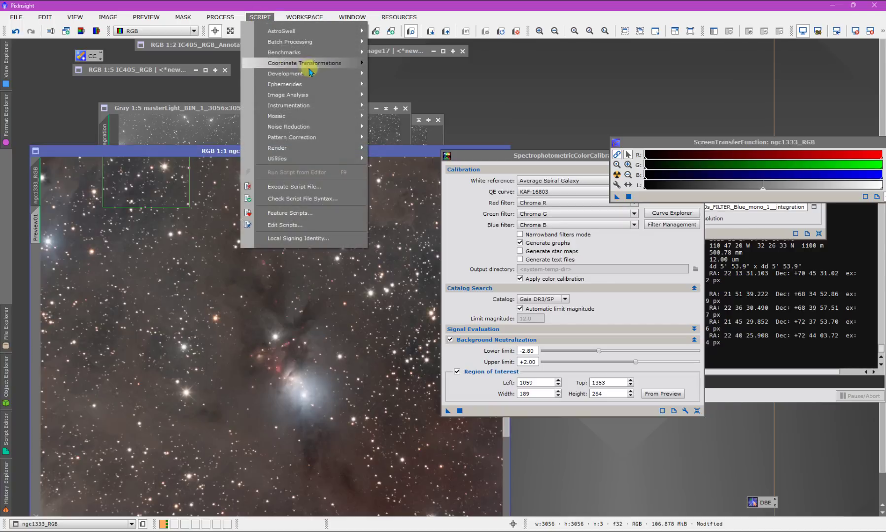
{"action": "mouse_move", "coordinate": [345, 32]}
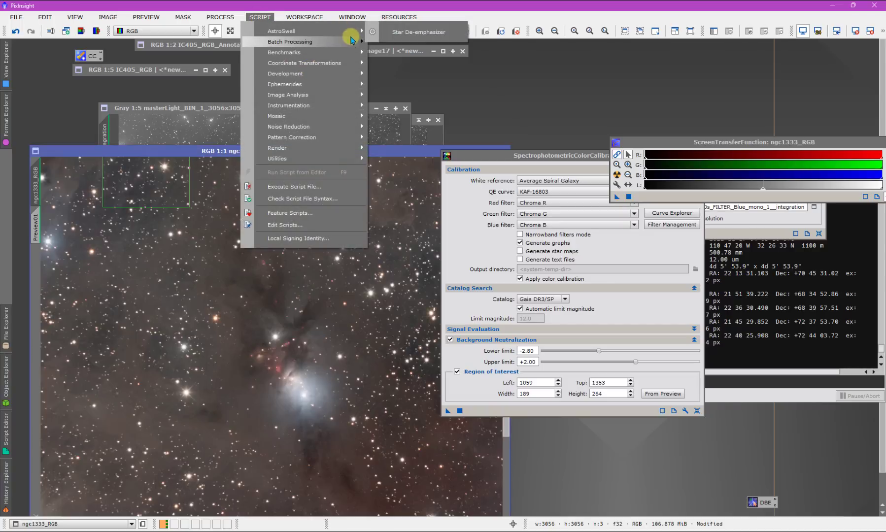
{"action": "left_click", "coordinate": [443, 141]}
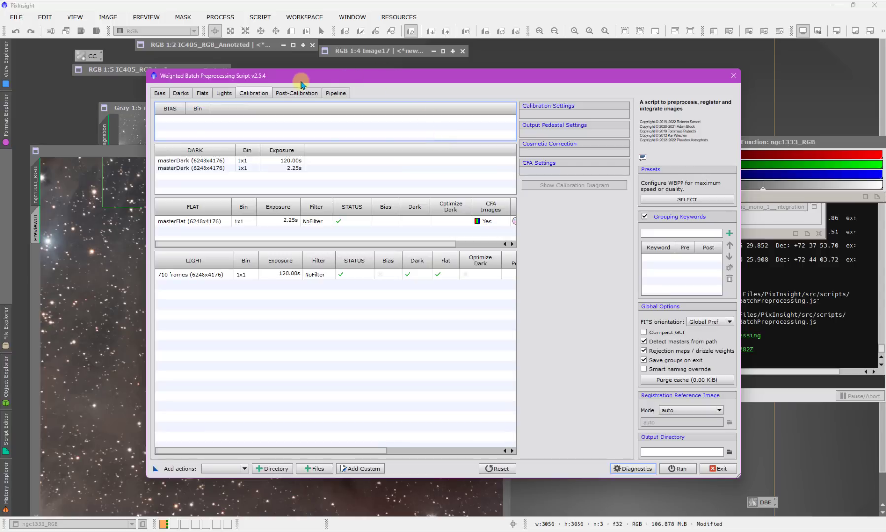
{"action": "left_click", "coordinate": [224, 94]}
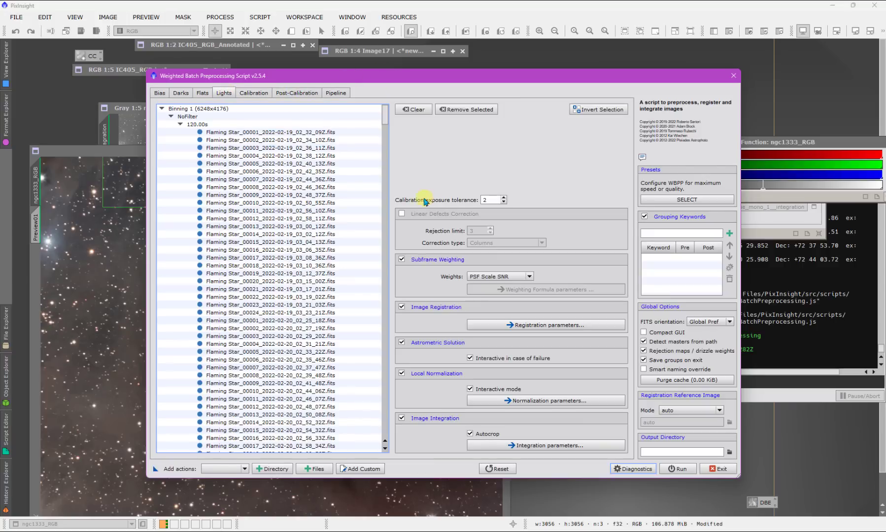
{"action": "left_click_drag", "start_coordinate": [400, 78], "coordinate": [362, 68]}
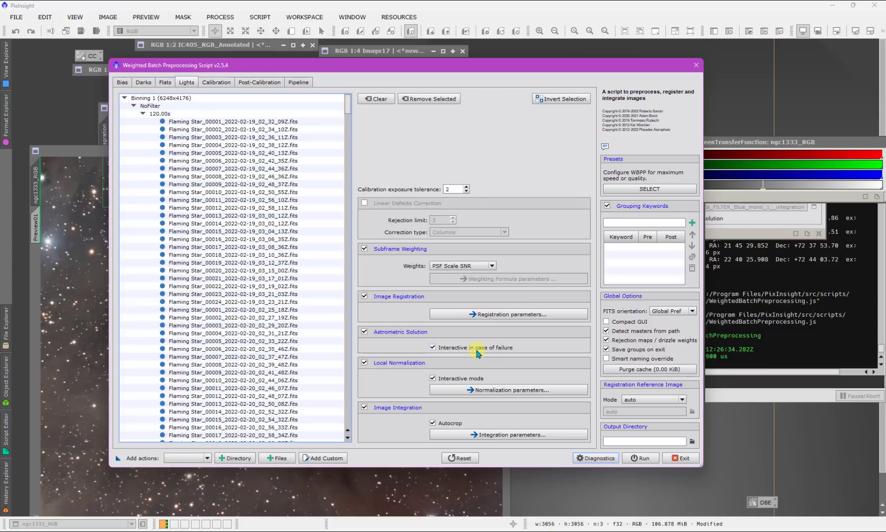
Step: Close the Weighted Batch Preprocessing script and examine the blue master light's FITS header down to its last entries
{"action": "mouse_move", "coordinate": [477, 353]}
{"action": "left_click", "coordinate": [694, 66]}
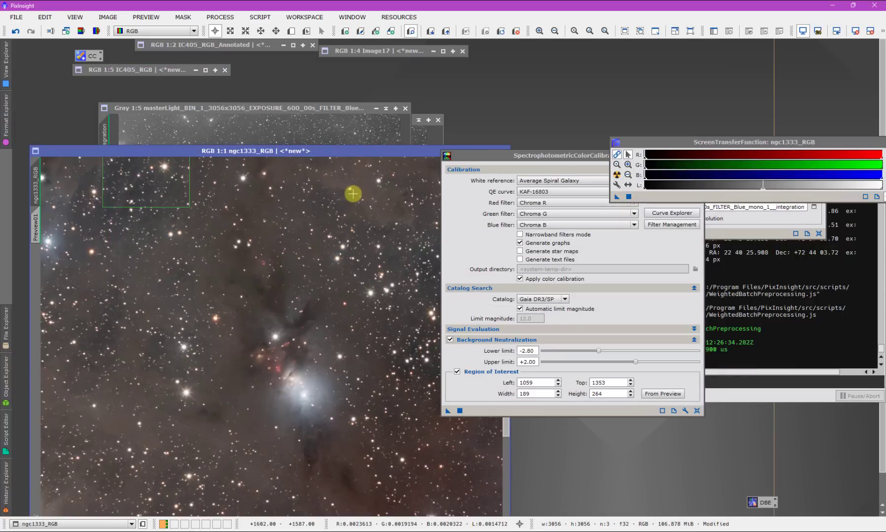
{"action": "left_click", "coordinate": [292, 108]}
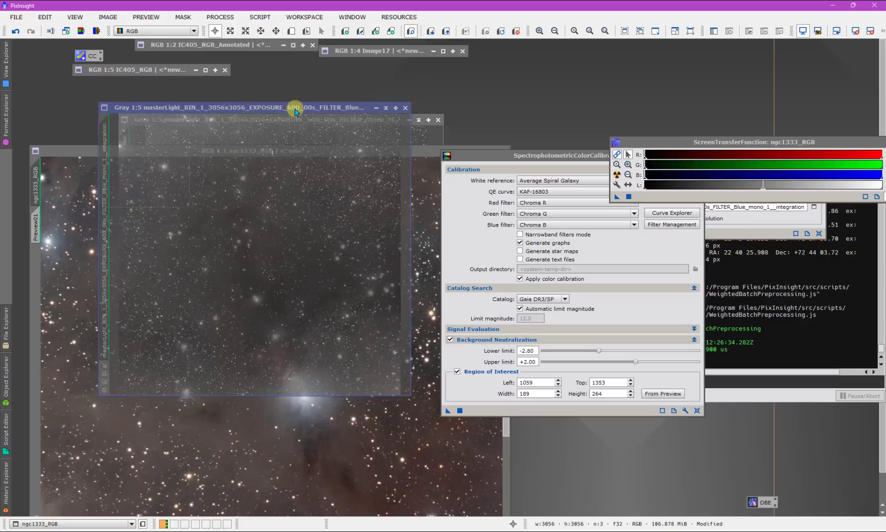
{"action": "left_click", "coordinate": [16, 17]}
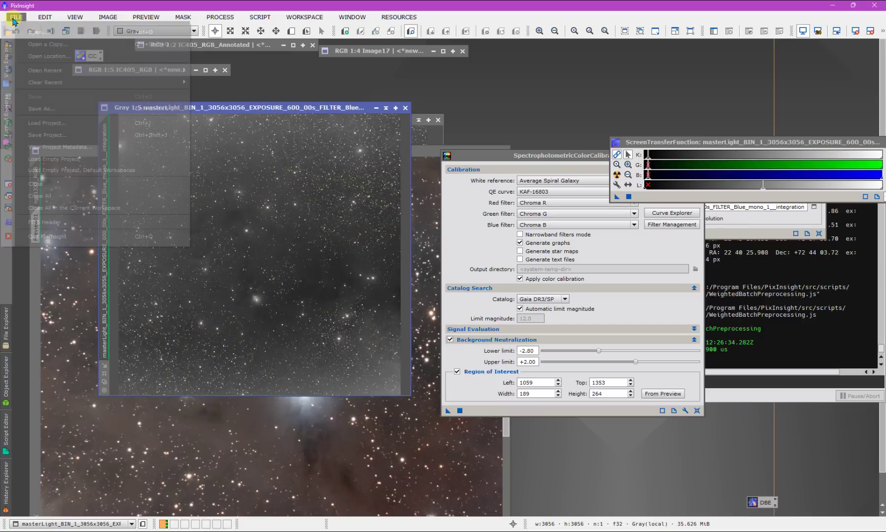
{"action": "left_click", "coordinate": [84, 223]}
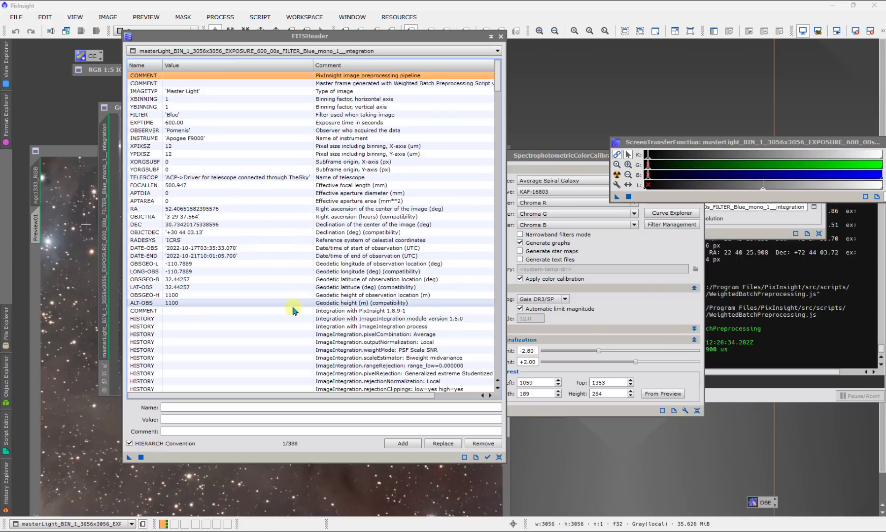
{"action": "scroll", "coordinate": [264, 364], "scroll_direction": "down", "scroll_amount": 5}
{"action": "scroll", "coordinate": [276, 355], "scroll_direction": "down", "scroll_amount": 10}
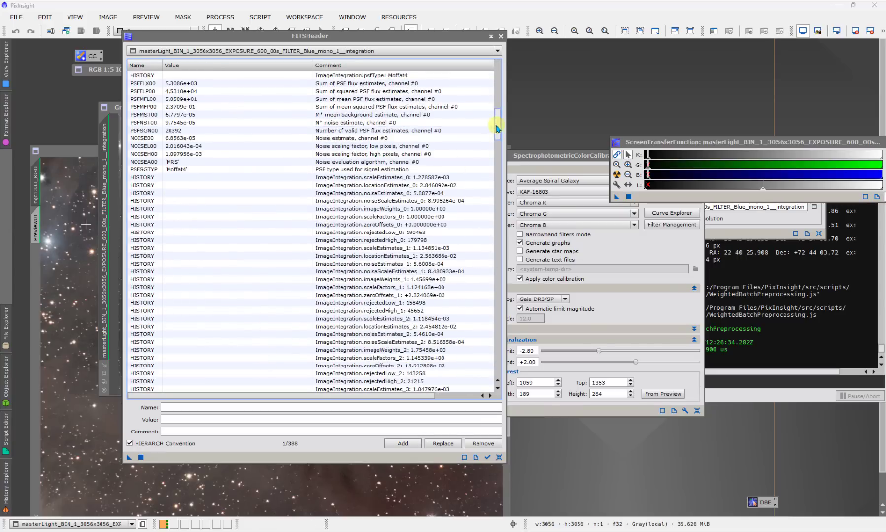
{"action": "left_click_drag", "start_coordinate": [494, 122], "coordinate": [500, 368]}
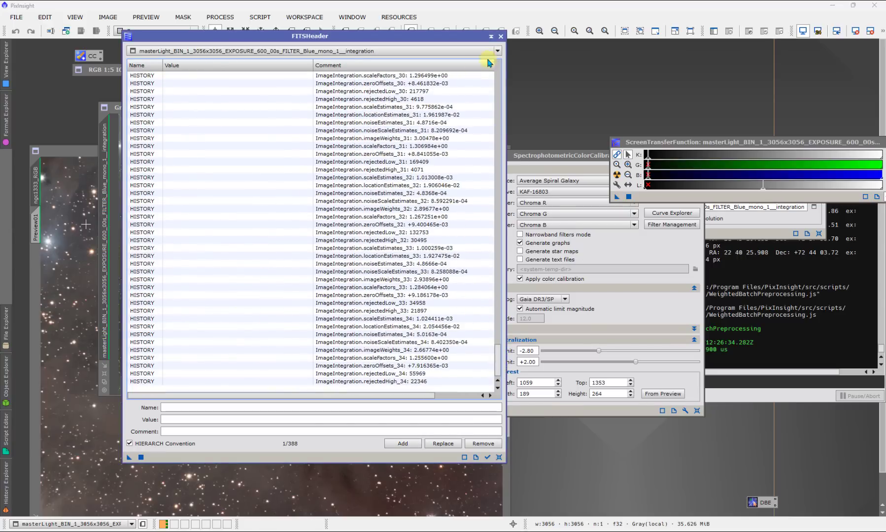
{"action": "left_click", "coordinate": [501, 37]}
Step: Open the vdb152 autocropped green master light, examine the astrometric keywords at the end of its FITS header, and close the image
{"action": "double_click", "coordinate": [472, 111]}
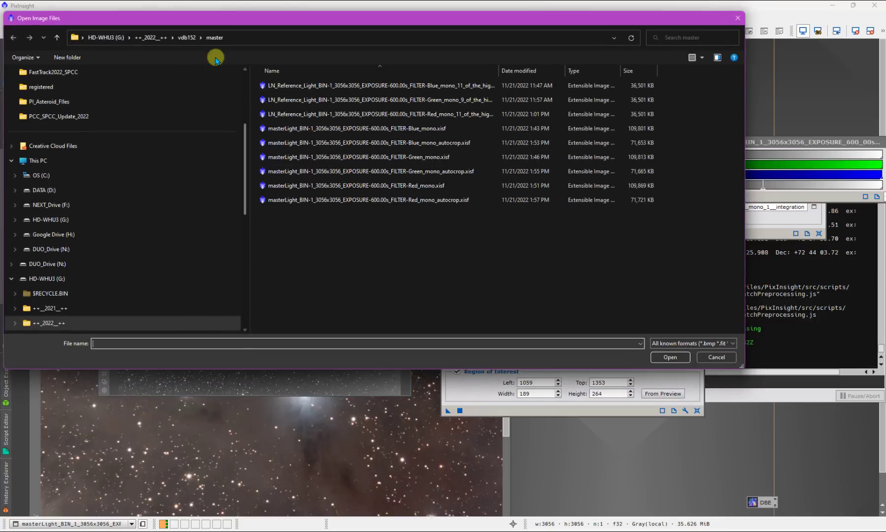
{"action": "double_click", "coordinate": [458, 175]}
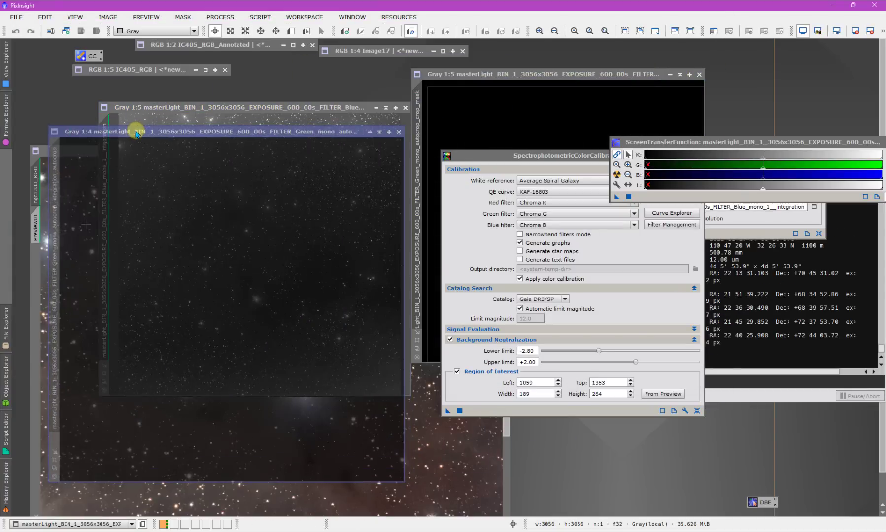
{"action": "left_click", "coordinate": [44, 19]}
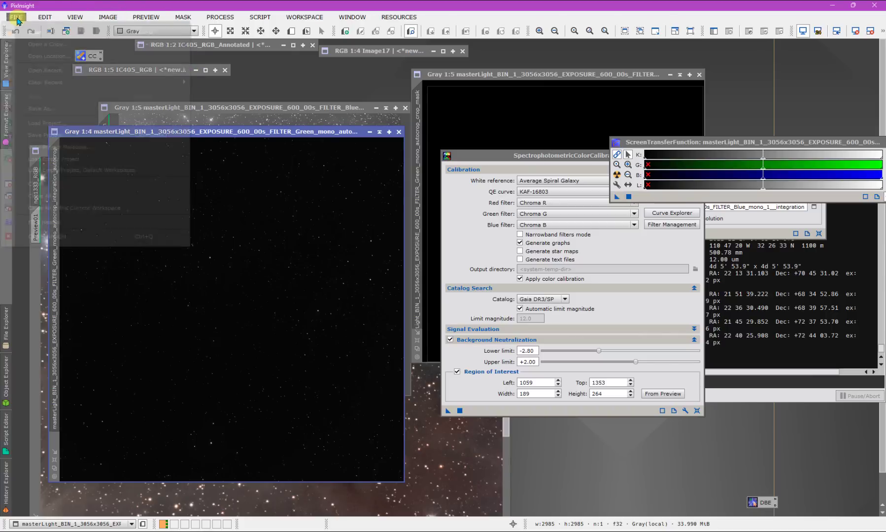
{"action": "left_click", "coordinate": [104, 227]}
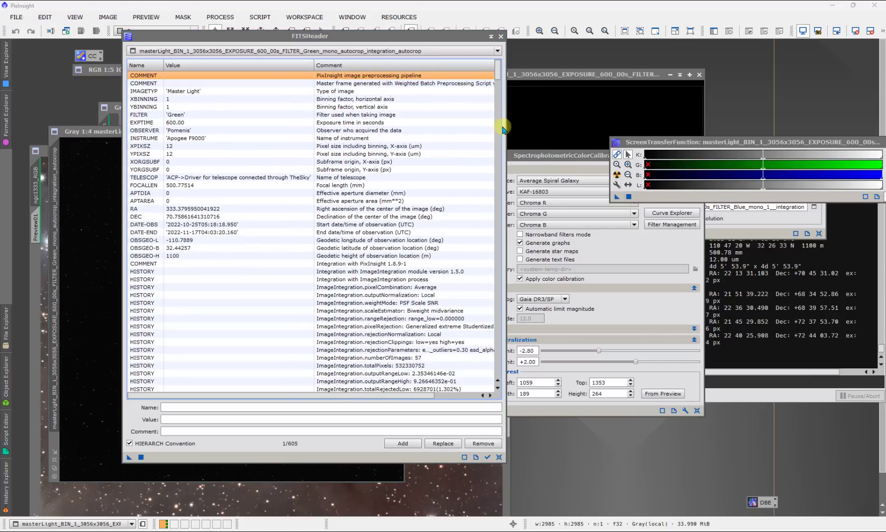
{"action": "left_click_drag", "start_coordinate": [451, 35], "coordinate": [390, 33]}
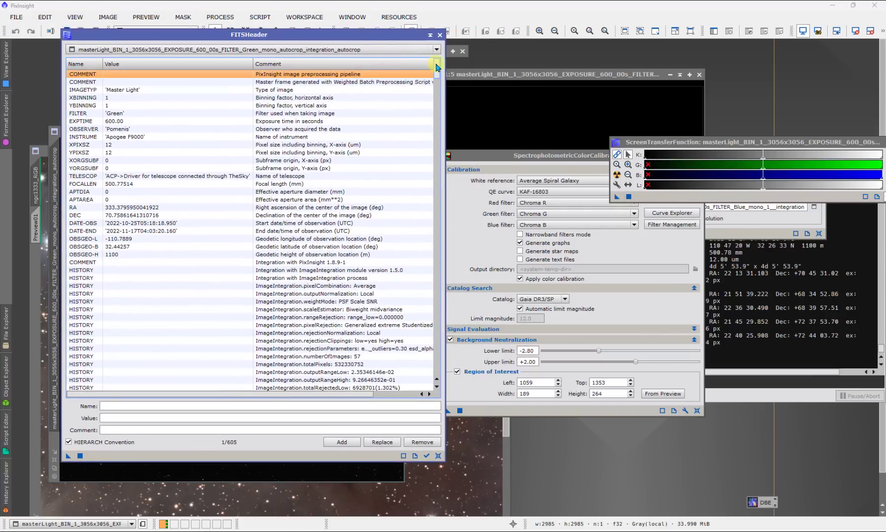
{"action": "left_click_drag", "start_coordinate": [436, 68], "coordinate": [443, 370]}
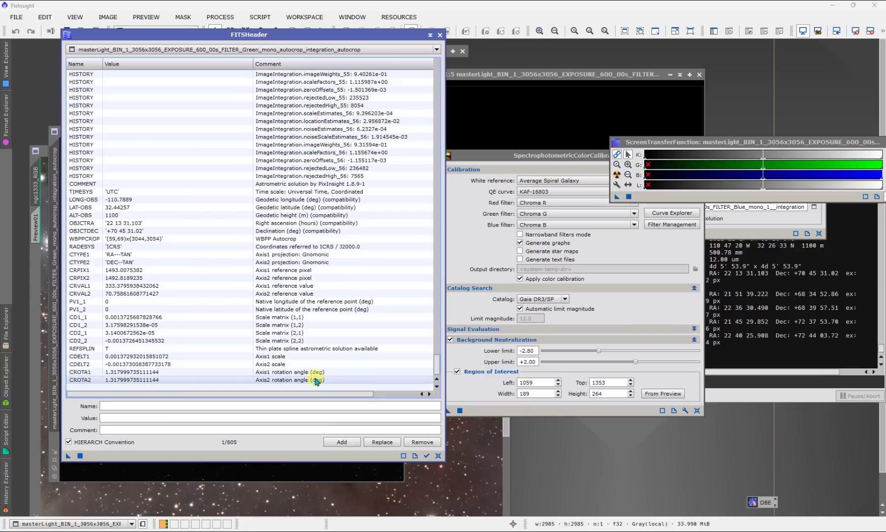
{"action": "left_click", "coordinate": [439, 36]}
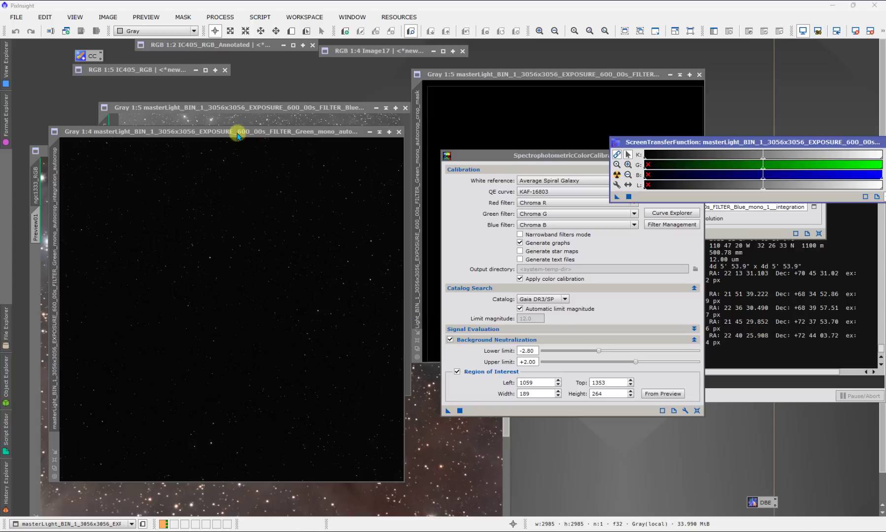
{"action": "left_click", "coordinate": [399, 132]}
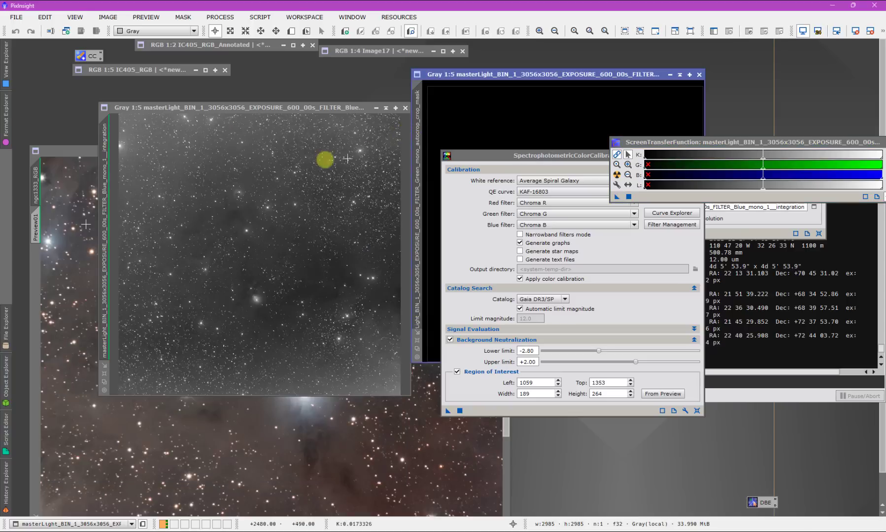
Step: Bring ngc1333_RGB to the front and start a DynamicBackgroundExtraction session on it
{"action": "left_click_drag", "start_coordinate": [75, 150], "coordinate": [99, 107]}
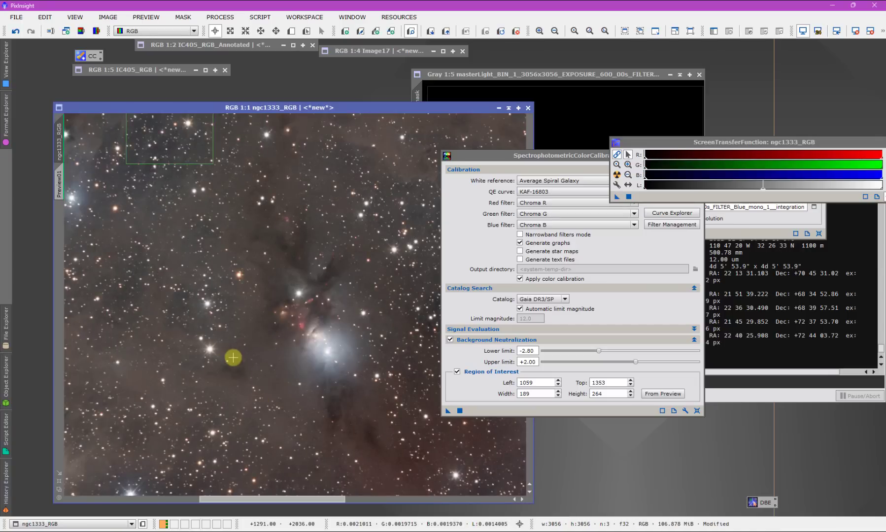
{"action": "left_click", "coordinate": [219, 17]}
{"action": "mouse_move", "coordinate": [229, 33]}
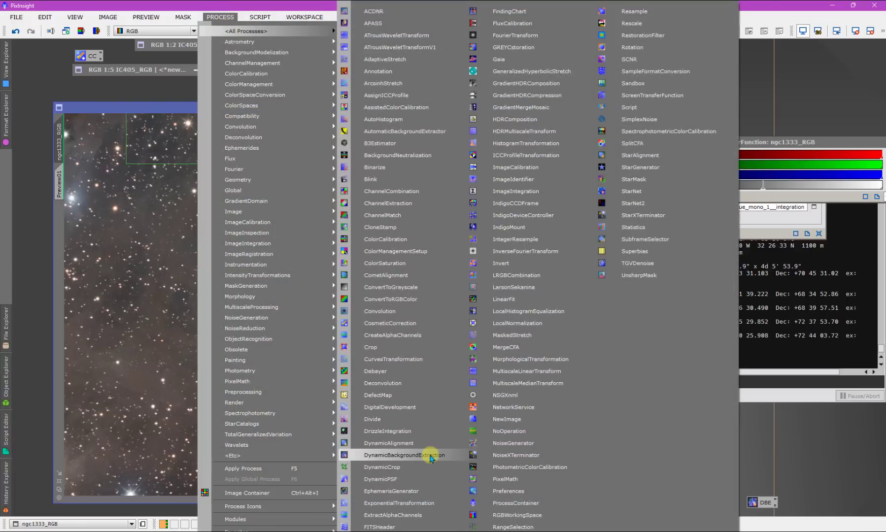
{"action": "left_click", "coordinate": [429, 455]}
{"action": "left_click_drag", "start_coordinate": [536, 164], "coordinate": [437, 125]}
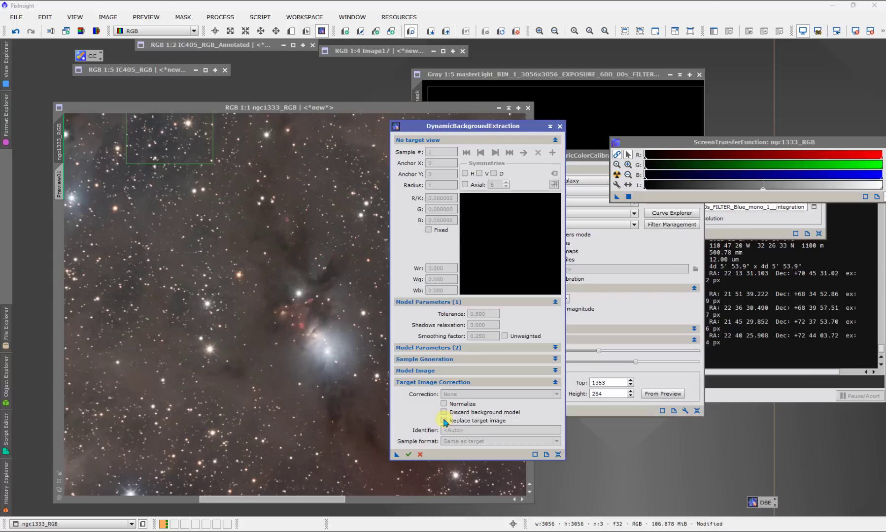
{"action": "left_click", "coordinate": [276, 324]}
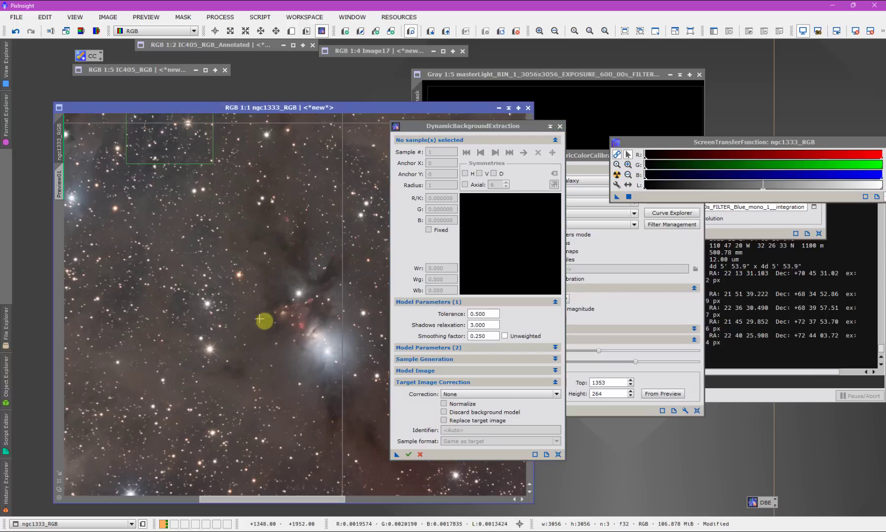
Step: Set the background extraction's correction to Subtraction with Replace target image enabled, and cancel the session without applying it
{"action": "left_click", "coordinate": [462, 397]}
{"action": "left_click", "coordinate": [473, 404]}
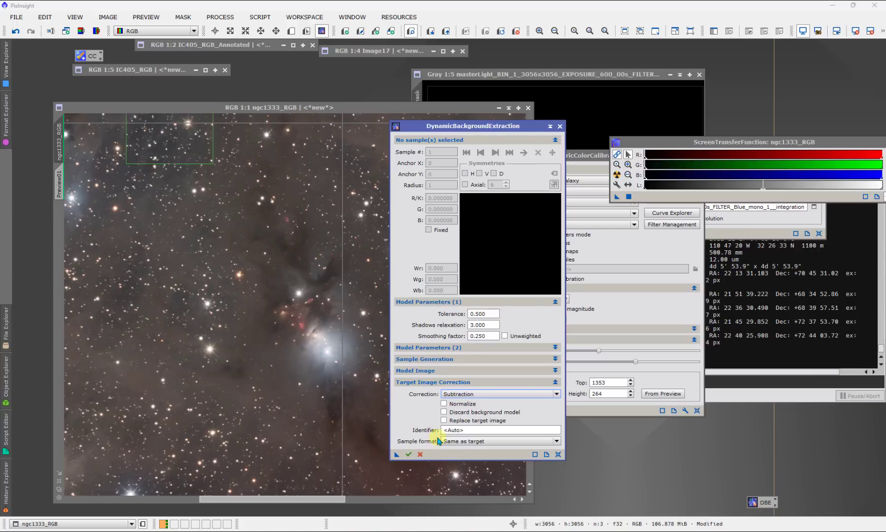
{"action": "left_click", "coordinate": [450, 420]}
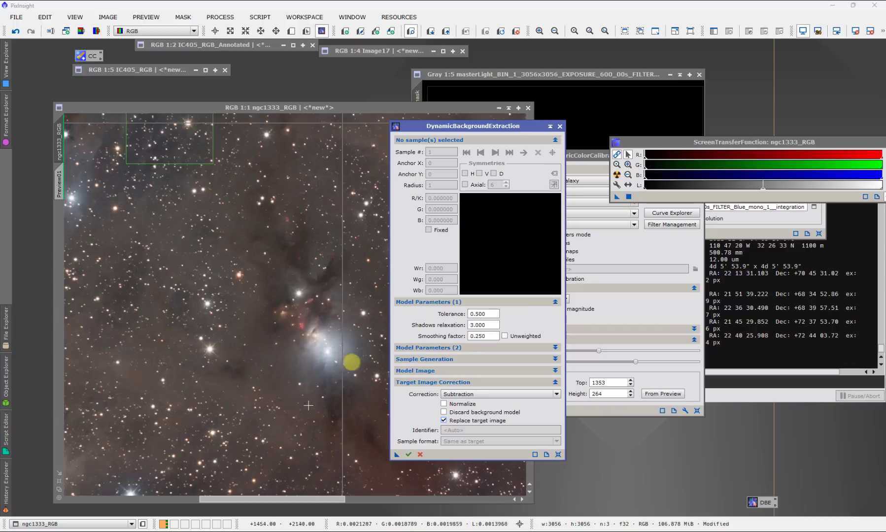
{"action": "left_click", "coordinate": [559, 127]}
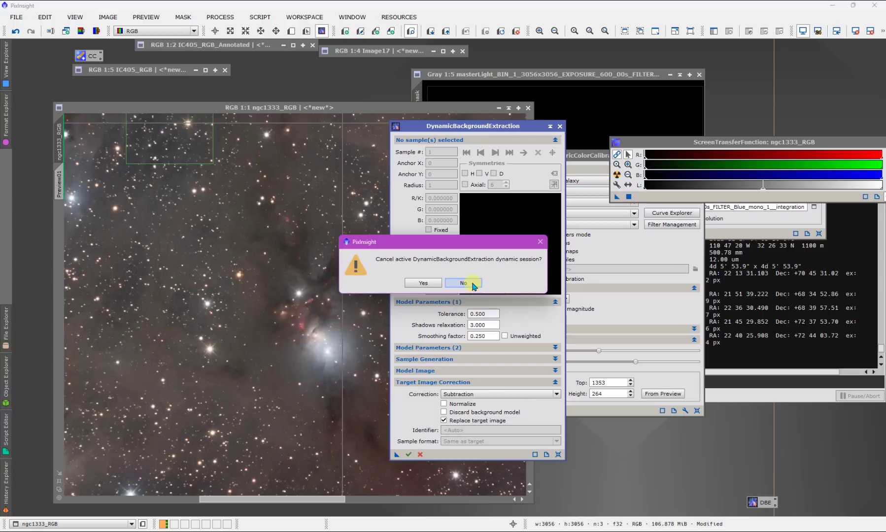
{"action": "left_click", "coordinate": [428, 284]}
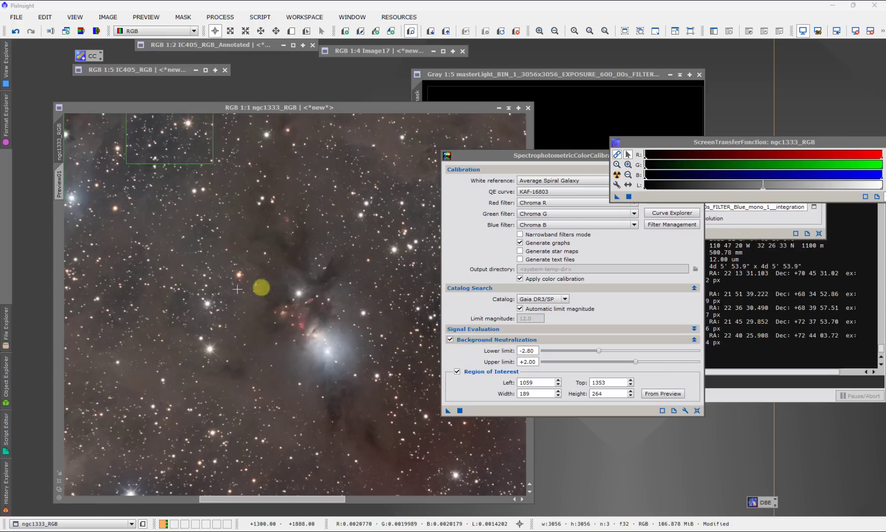
Step: Rearrange the open windows so the green master light lies in front of ngc1333_RGB as the active image
{"action": "left_click", "coordinate": [495, 154]}
{"action": "left_click_drag", "start_coordinate": [503, 161], "coordinate": [438, 148]}
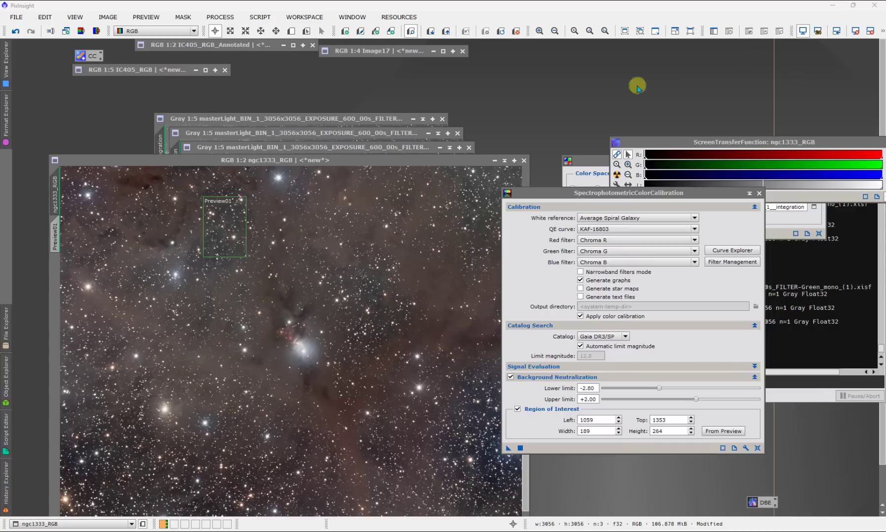
{"action": "mouse_move", "coordinate": [418, 163]}
{"action": "left_mouse_down"}
{"action": "mouse_move", "coordinate": [405, 155]}
{"action": "mouse_move", "coordinate": [408, 162]}
{"action": "left_mouse_up"}
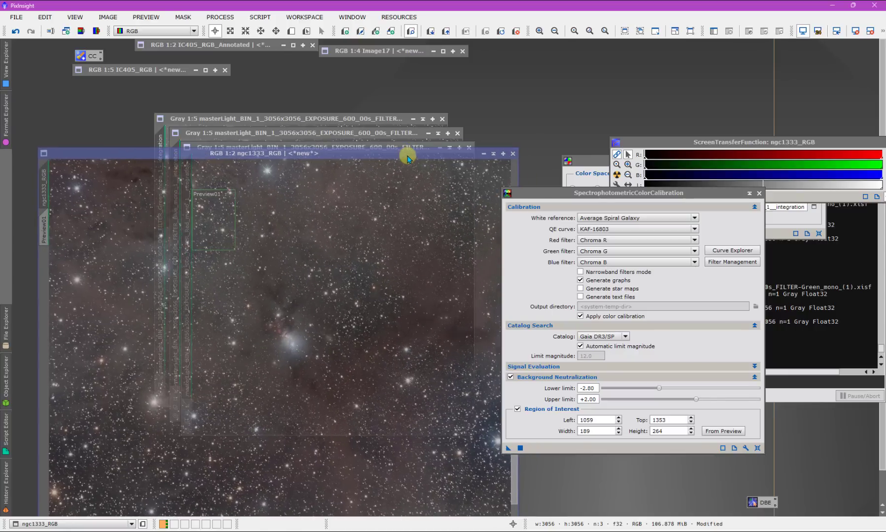
{"action": "left_click", "coordinate": [353, 120]}
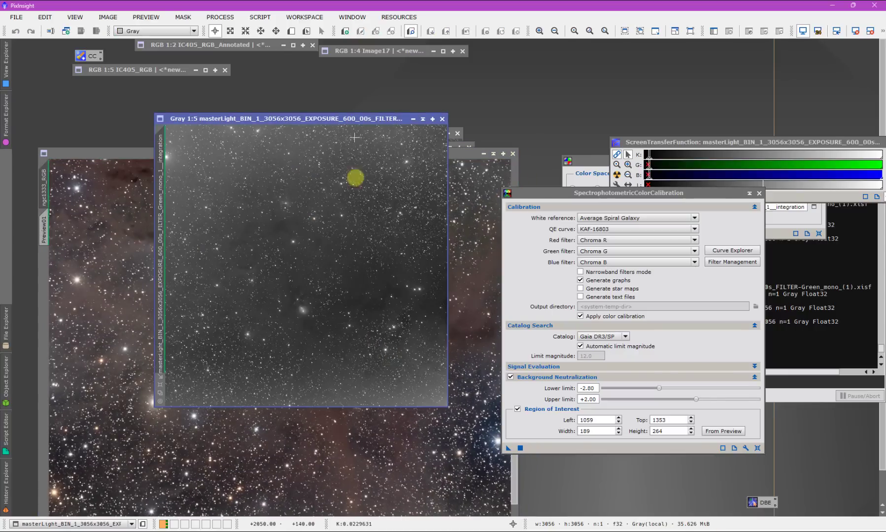
{"action": "left_click_drag", "start_coordinate": [344, 123], "coordinate": [383, 99]}
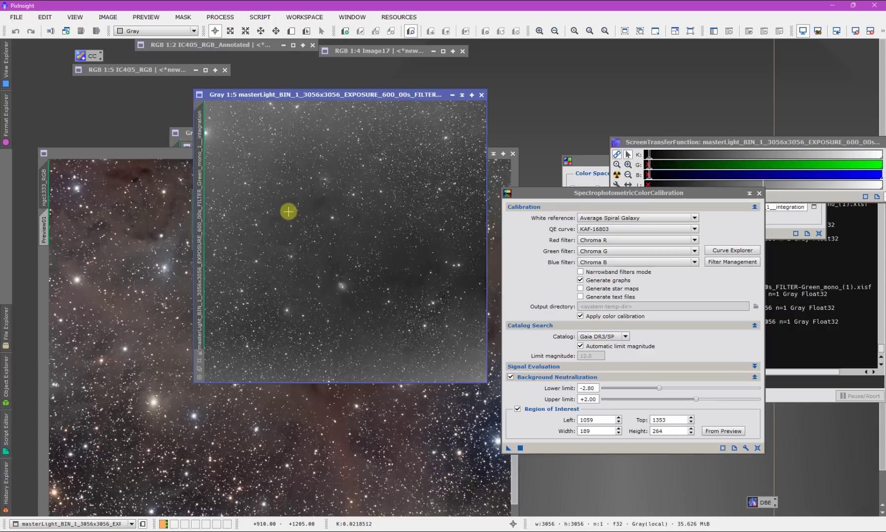
{"action": "left_click_drag", "start_coordinate": [302, 94], "coordinate": [332, 90]}
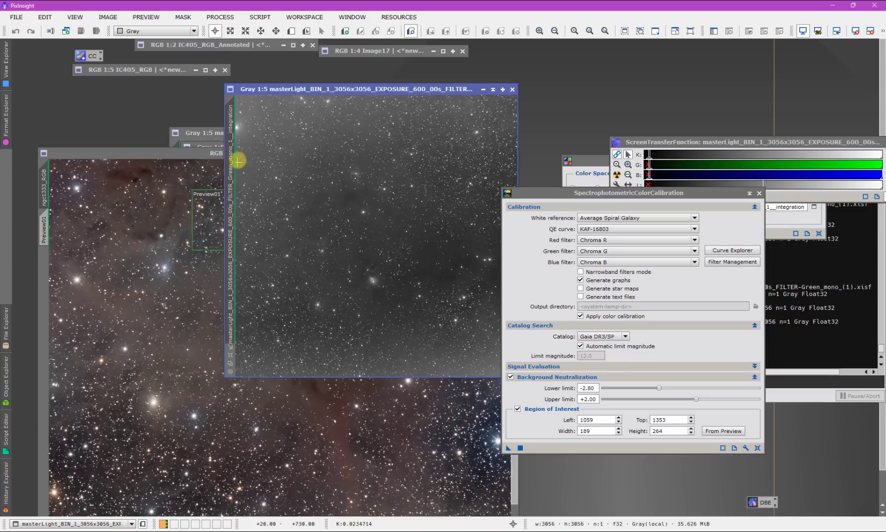
{"action": "left_click_drag", "start_coordinate": [308, 89], "coordinate": [253, 97]}
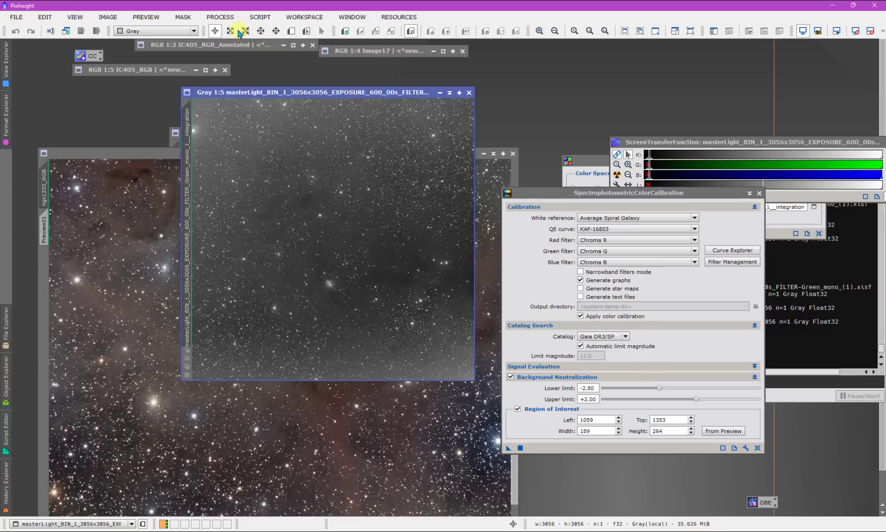
{"action": "left_click", "coordinate": [257, 19]}
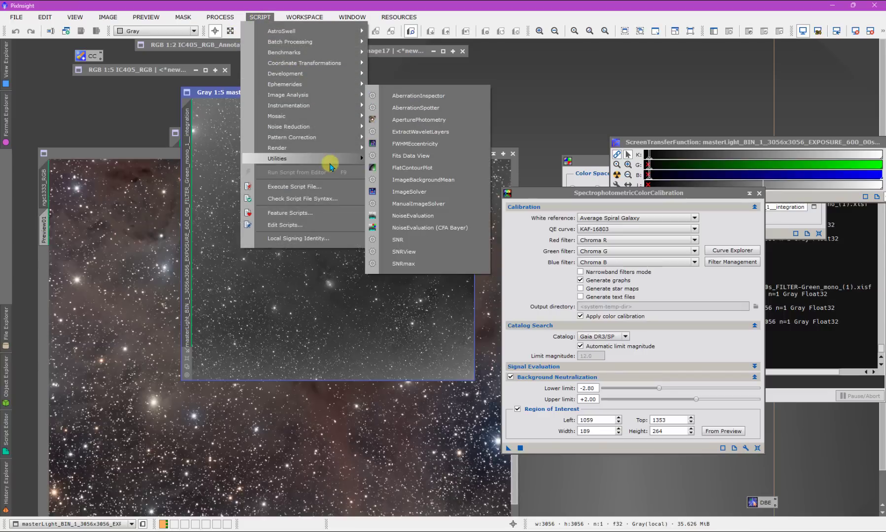
{"action": "mouse_move", "coordinate": [330, 164]}
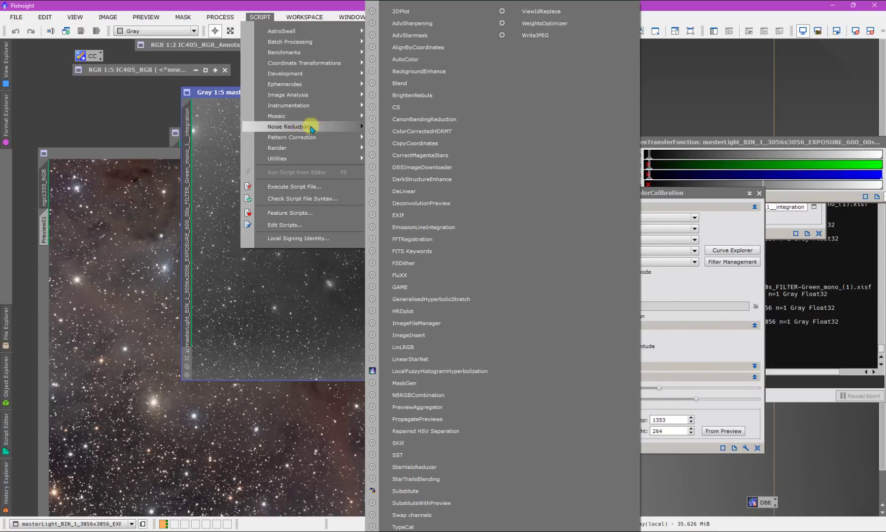
{"action": "left_click", "coordinate": [210, 94]}
{"action": "mouse_move", "coordinate": [205, 94]}
{"action": "left_mouse_down"}
{"action": "mouse_move", "coordinate": [226, 94]}
{"action": "mouse_move", "coordinate": [192, 94]}
{"action": "left_mouse_up"}
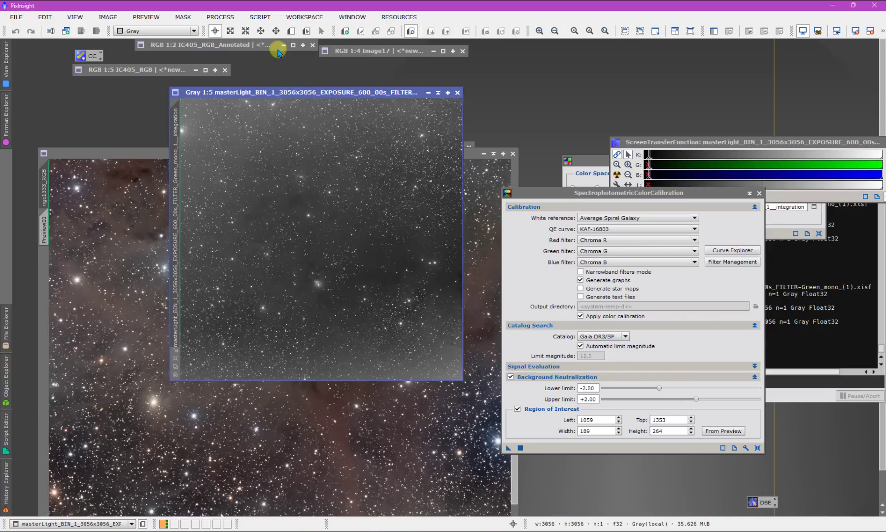
Step: Copy the astrometric solution from ngc1333_RGB to the green master light with the CopyCoordinates script, using Simple copy
{"action": "left_click", "coordinate": [252, 15]}
{"action": "mouse_move", "coordinate": [342, 159]}
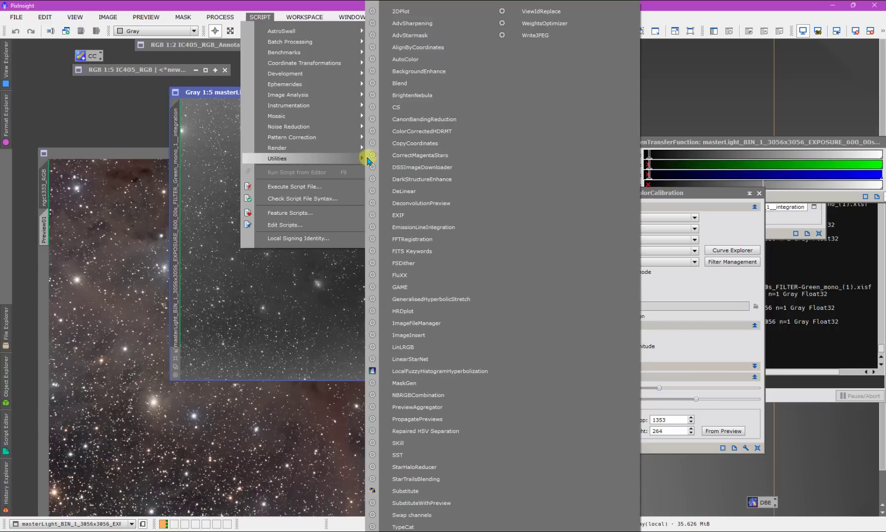
{"action": "left_click", "coordinate": [443, 143]}
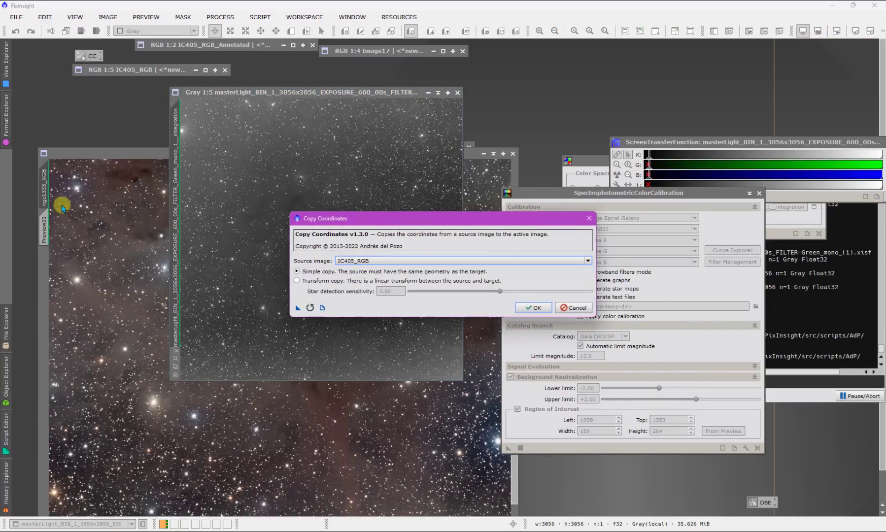
{"action": "left_click", "coordinate": [373, 262]}
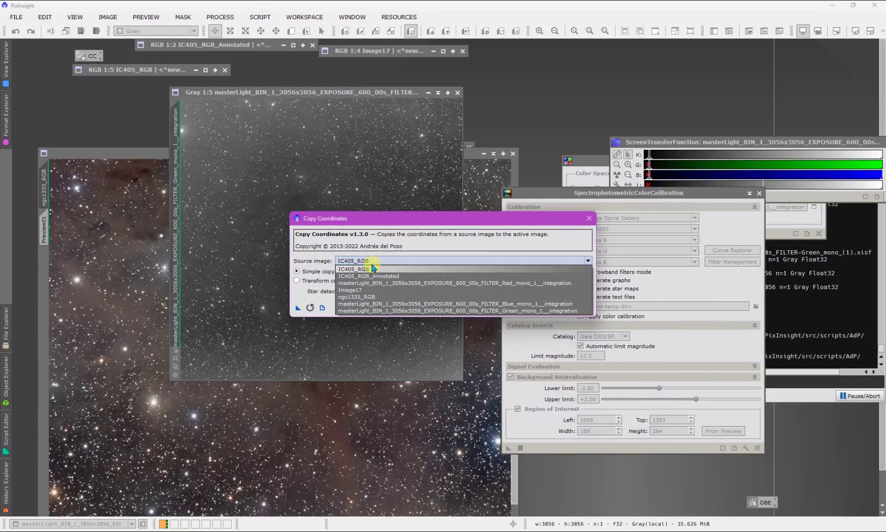
{"action": "left_click", "coordinate": [380, 297]}
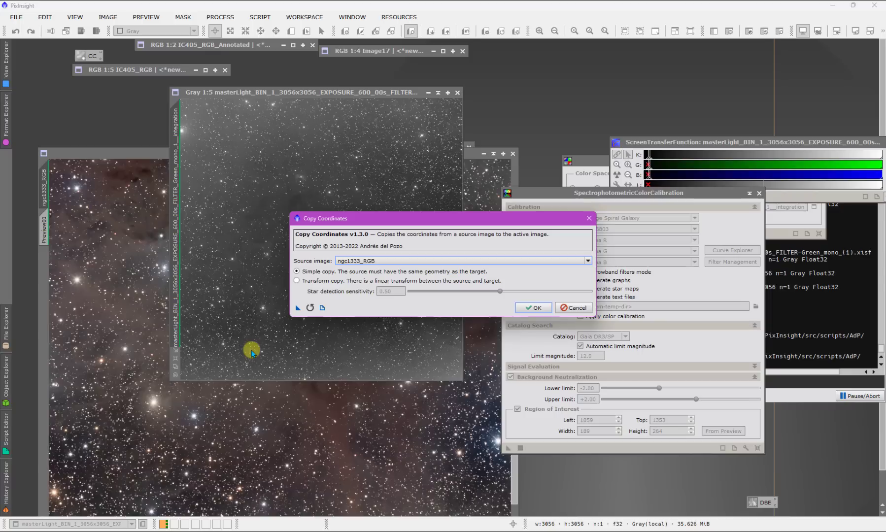
{"action": "left_click", "coordinate": [525, 308]}
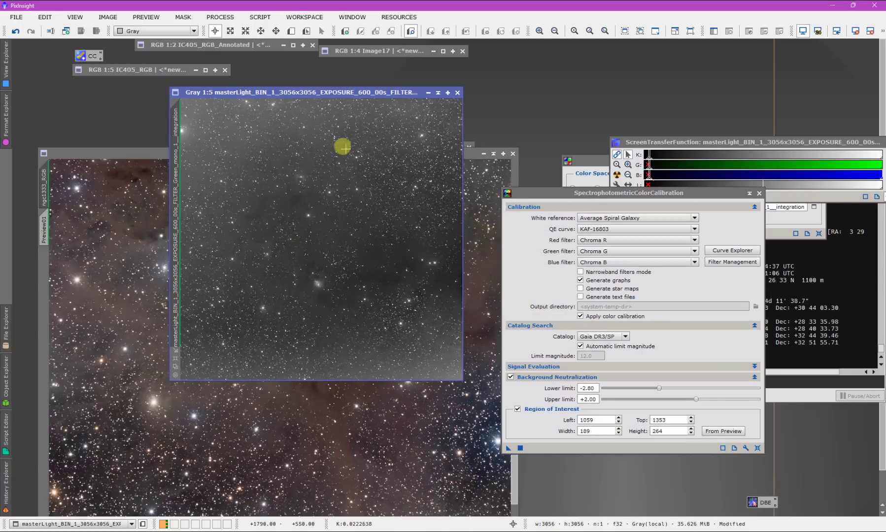
Step: Examine the copied astrometric solution keywords at the end of the green master light's FITS header
{"action": "left_click", "coordinate": [72, 19]}
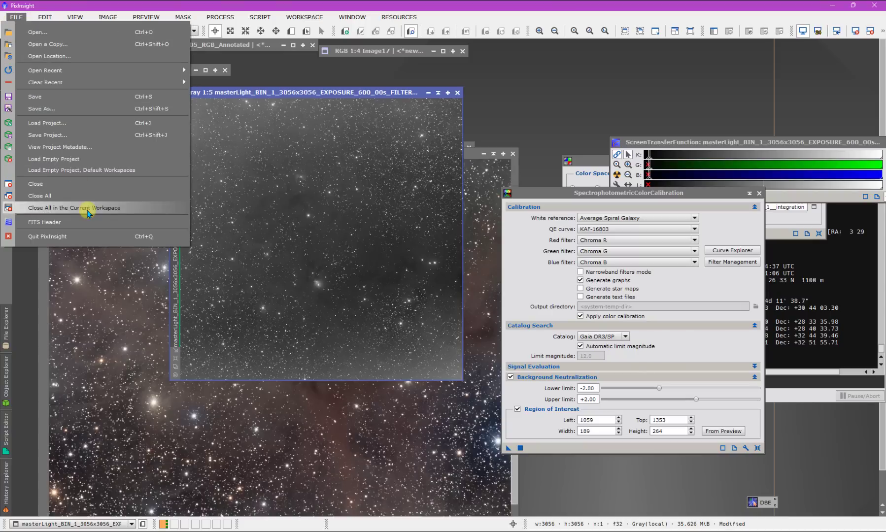
{"action": "left_click", "coordinate": [91, 218]}
{"action": "left_click_drag", "start_coordinate": [673, 151], "coordinate": [663, 503]}
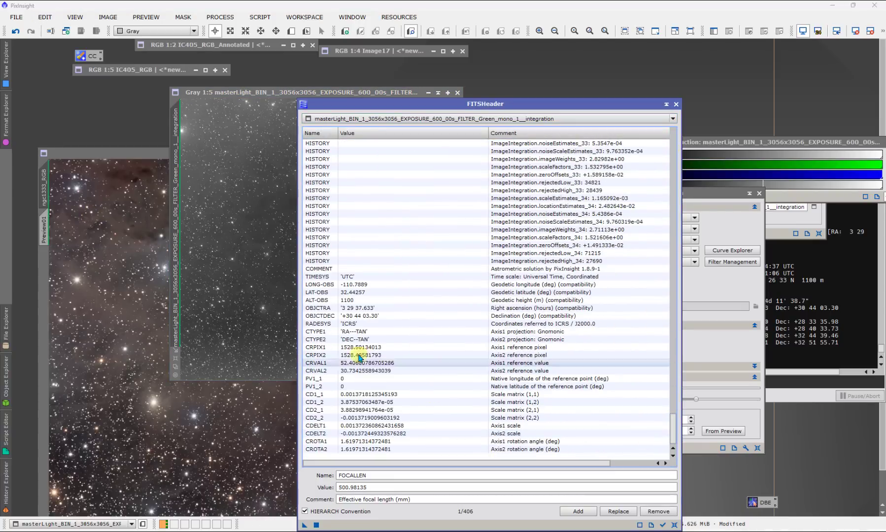